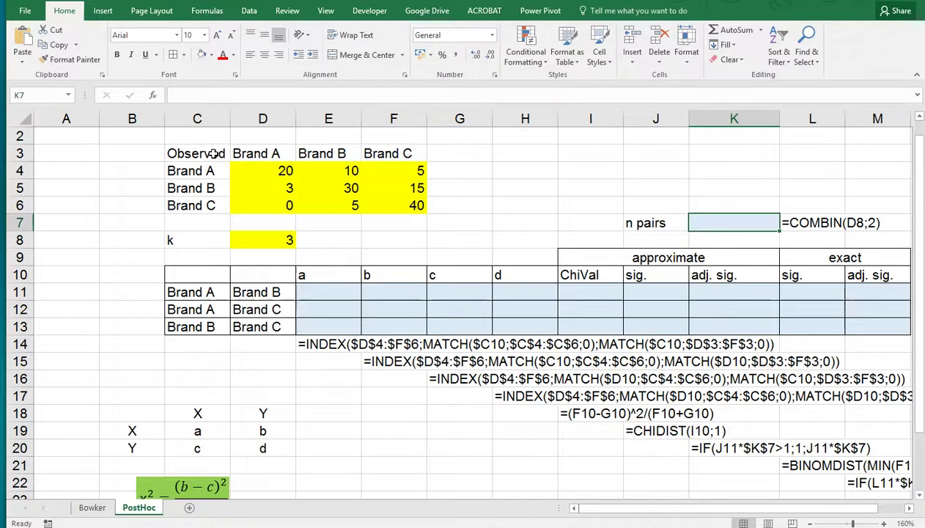
Label the observed table's columns "after" in D2 and its rows "before" in B4
{"action": "left_click_drag", "start_coordinate": [202, 153], "coordinate": [392, 213]}
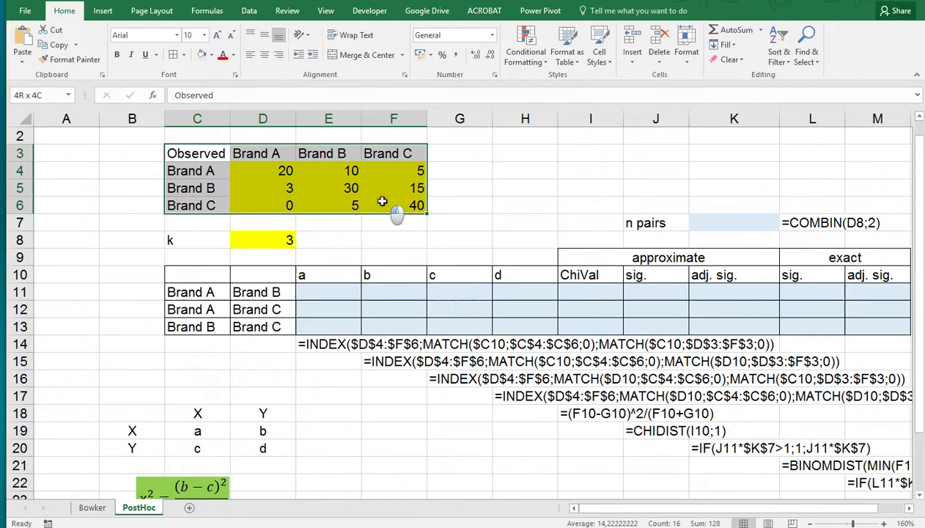
{"action": "left_click", "coordinate": [272, 136]}
{"action": "type", "text": "after"}
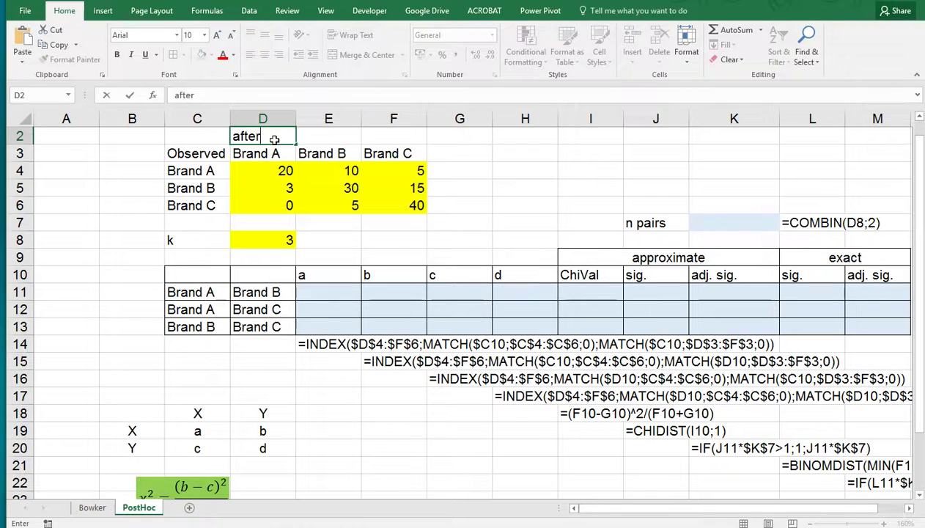
{"action": "key", "text": "Return"}
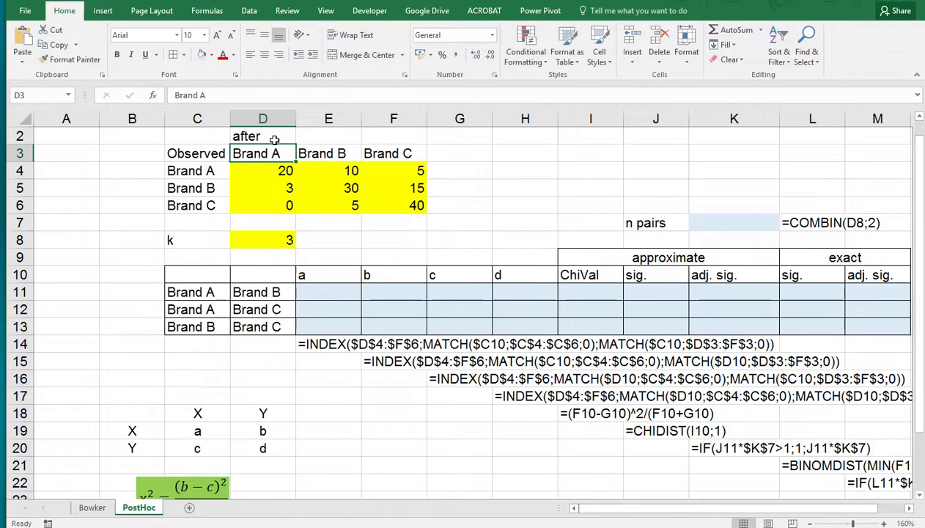
{"action": "left_click", "coordinate": [133, 168]}
{"action": "type", "text": "b"}
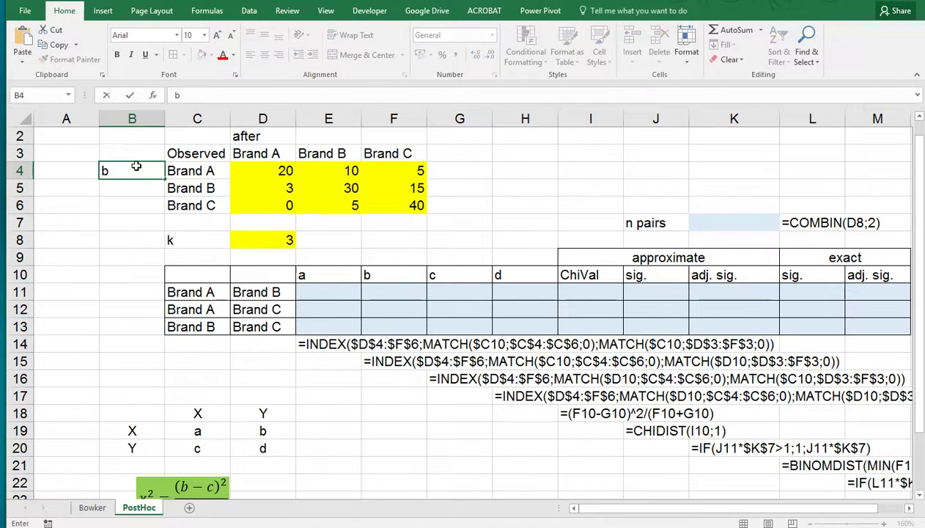
{"action": "type", "text": "efore"}
{"action": "key", "text": "Return"}
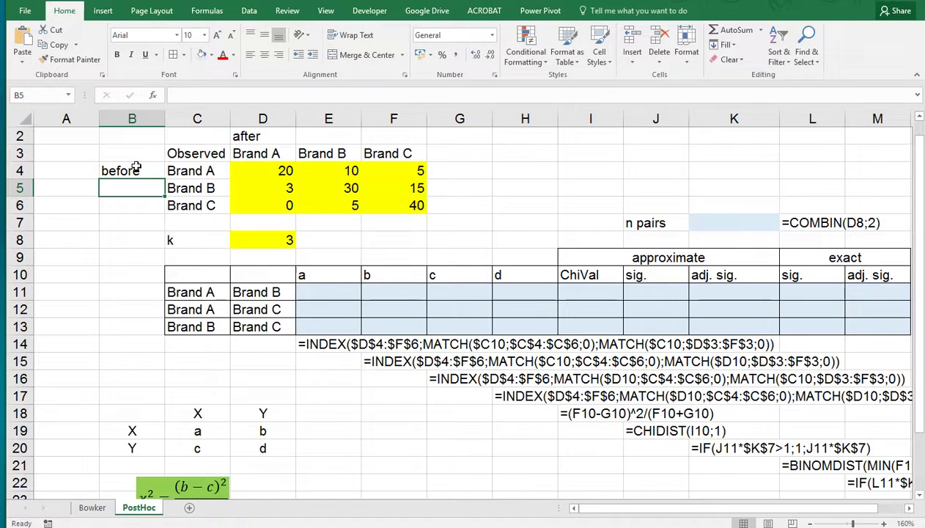
Examine the brand labels for rows and columns of the observed table and the count where Brand A meets Brand C
{"action": "left_click_drag", "start_coordinate": [187, 170], "coordinate": [188, 200]}
{"action": "left_click_drag", "start_coordinate": [262, 157], "coordinate": [393, 152]}
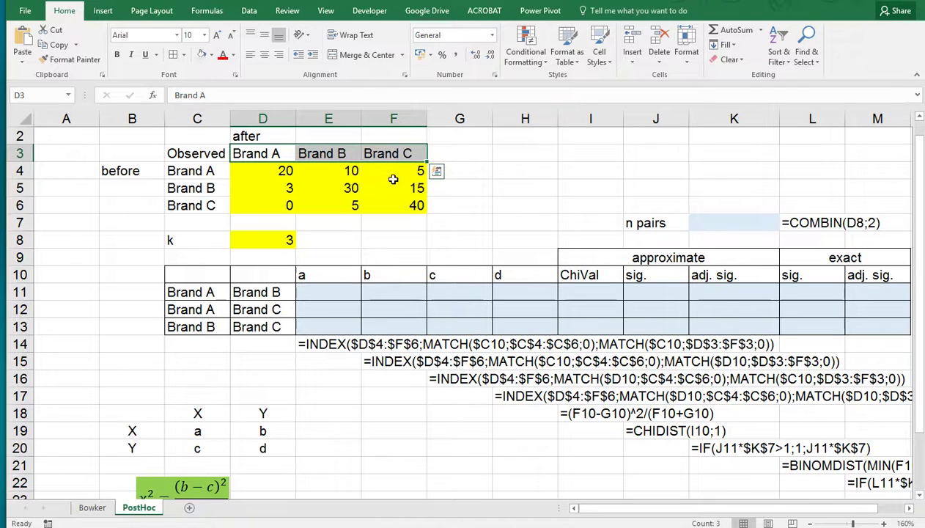
{"action": "left_click", "coordinate": [390, 171]}
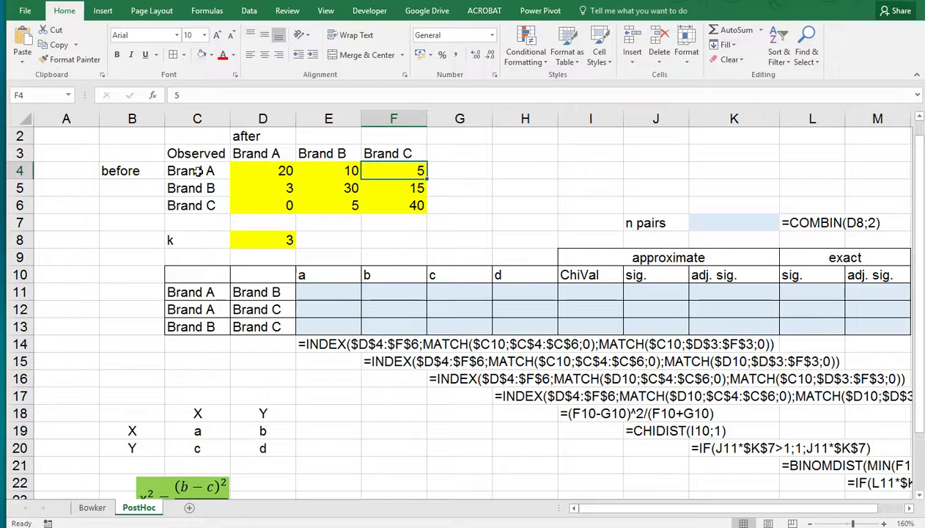
{"action": "left_click", "coordinate": [407, 154]}
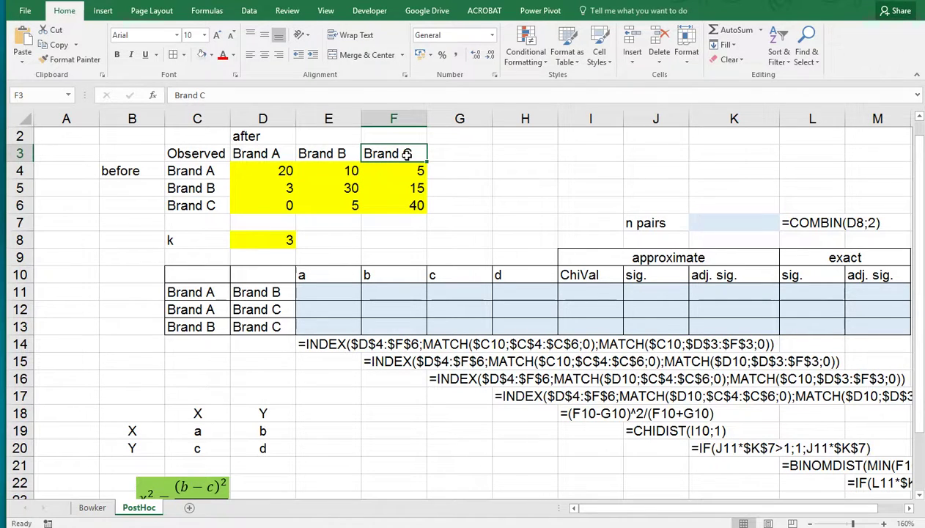
Review the calculation steps on the Bowker sheet, from squared differences to significance, and return to the PostHoc sheet
{"action": "left_click", "coordinate": [93, 507]}
{"action": "scroll", "coordinate": [284, 281], "scroll_direction": "up", "scroll_amount": 1}
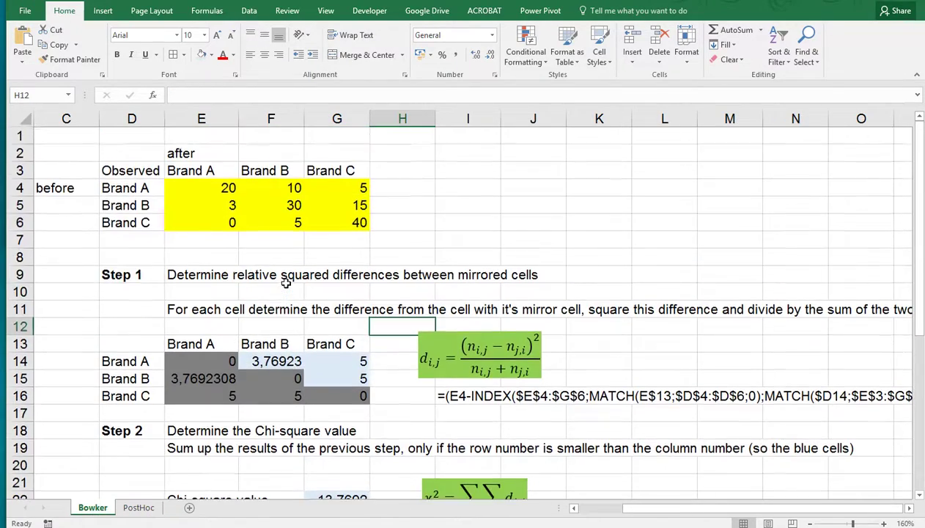
{"action": "scroll", "coordinate": [286, 283], "scroll_direction": "down", "scroll_amount": 10}
{"action": "scroll", "coordinate": [286, 283], "scroll_direction": "up", "scroll_amount": 7}
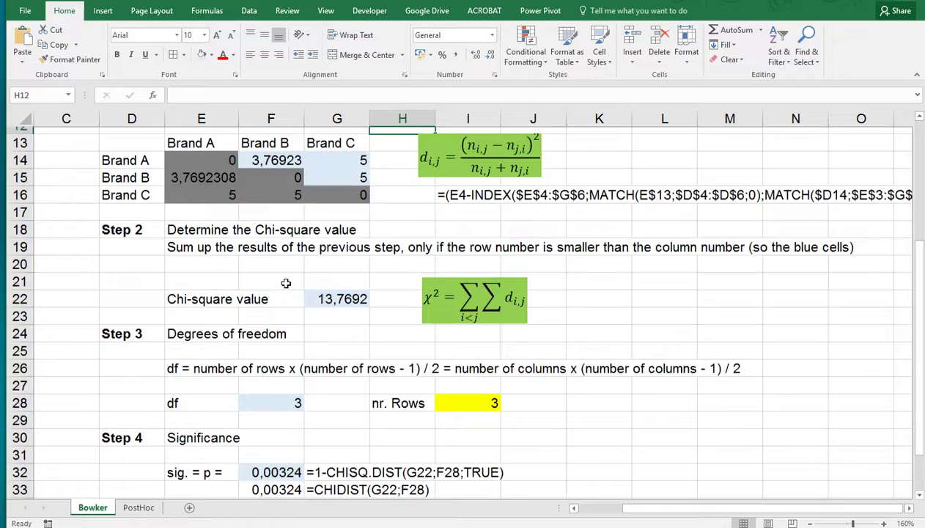
{"action": "scroll", "coordinate": [286, 283], "scroll_direction": "up", "scroll_amount": 4}
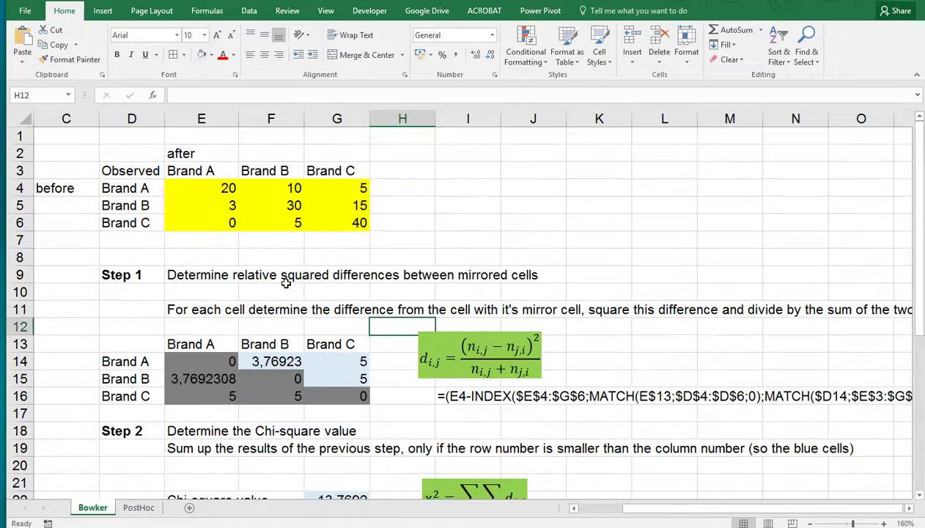
{"action": "left_click", "coordinate": [133, 510]}
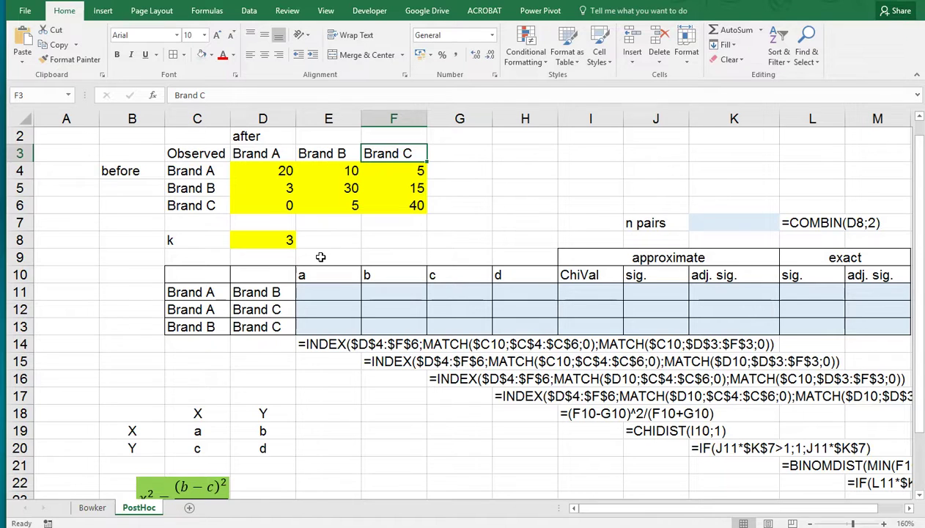
Examine the three brand pairs listed in C11:D13 of the pairwise comparison table
{"action": "scroll", "coordinate": [320, 256], "scroll_direction": "down", "scroll_amount": 1}
{"action": "left_click", "coordinate": [200, 239]}
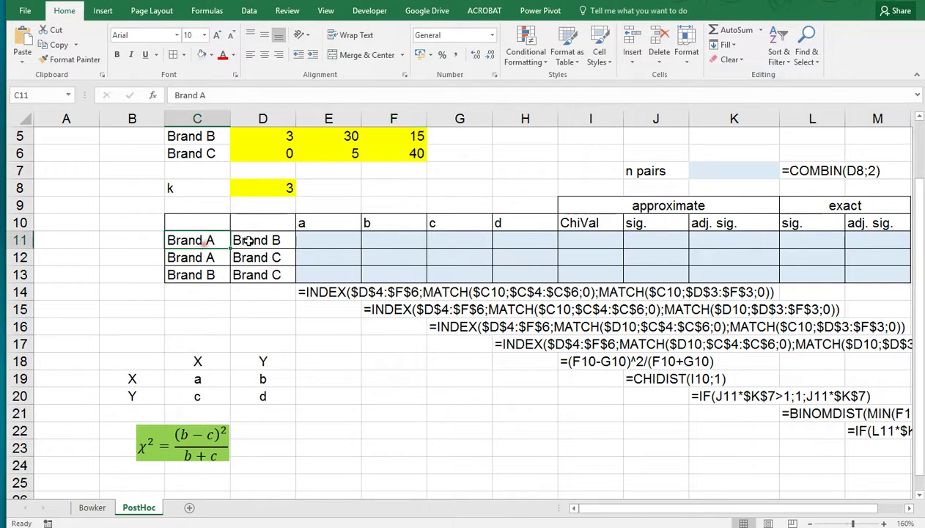
{"action": "left_click", "coordinate": [260, 239]}
{"action": "left_click", "coordinate": [214, 256]}
{"action": "left_click", "coordinate": [266, 257]}
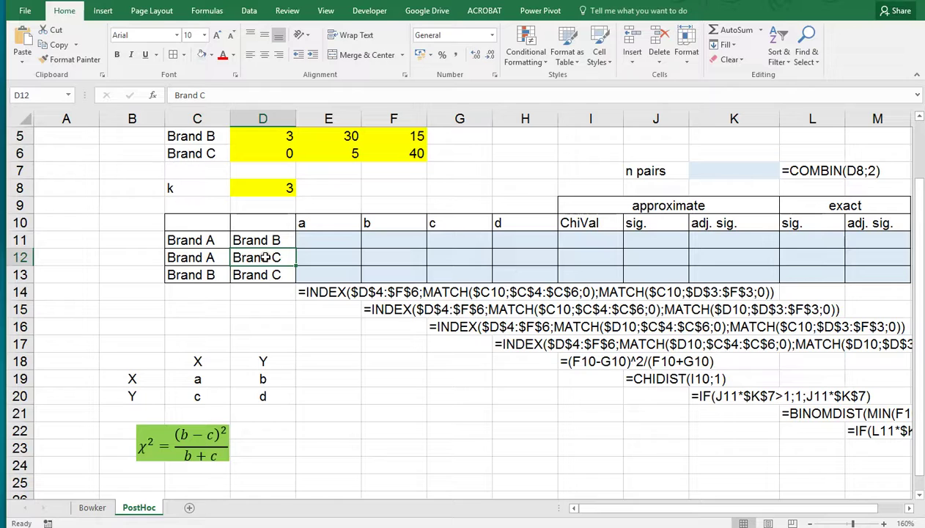
{"action": "left_click", "coordinate": [194, 270]}
{"action": "left_click", "coordinate": [249, 272]}
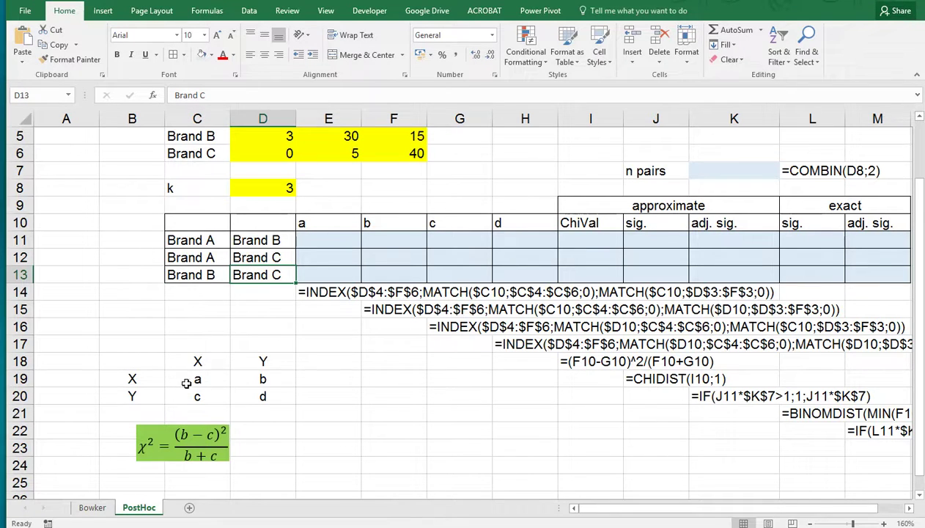
Examine the X and Y layout of cells a, b, c and d in C18:D20 and compare it with the observed table
{"action": "left_click", "coordinate": [202, 362]}
{"action": "left_click", "coordinate": [243, 362]}
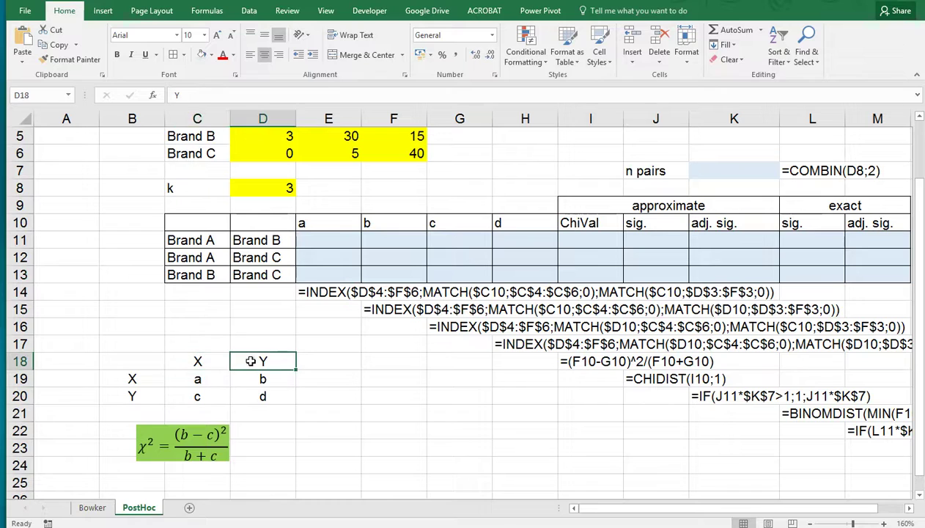
{"action": "left_click", "coordinate": [208, 378]}
{"action": "left_click_drag", "start_coordinate": [210, 378], "coordinate": [242, 396]}
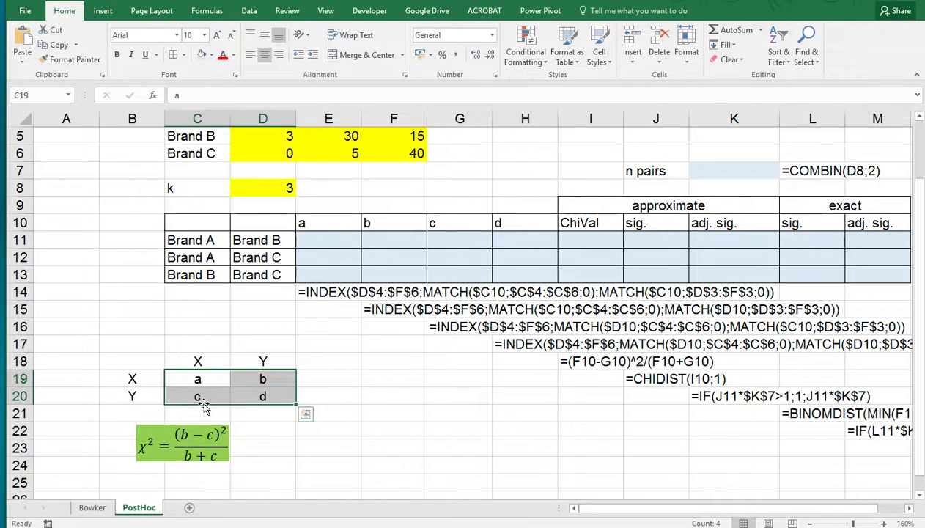
{"action": "left_click", "coordinate": [325, 309]}
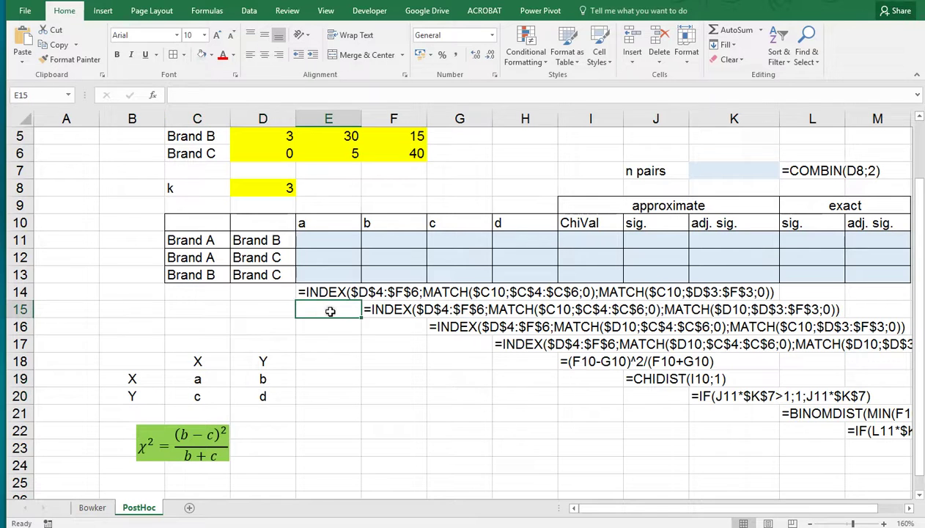
{"action": "scroll", "coordinate": [330, 336], "scroll_direction": "up", "scroll_amount": 2}
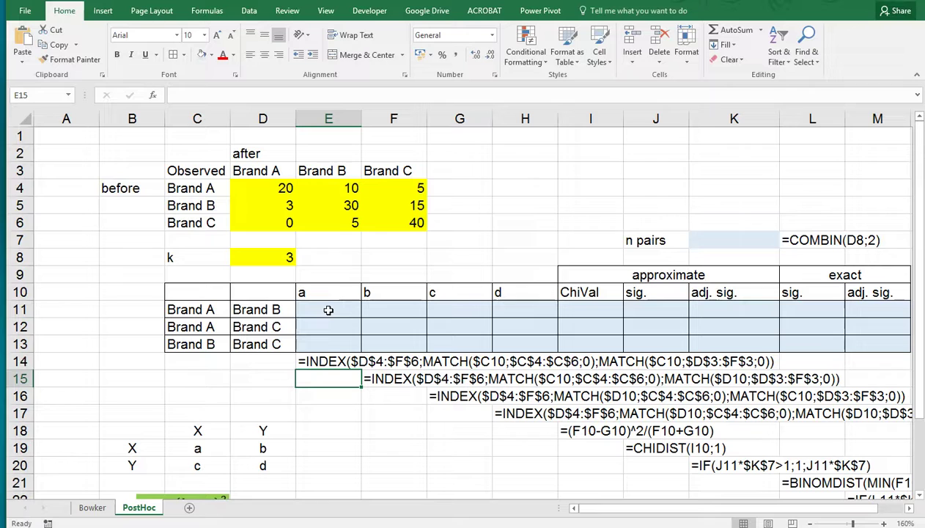
{"action": "scroll", "coordinate": [324, 319], "scroll_direction": "down", "scroll_amount": 1}
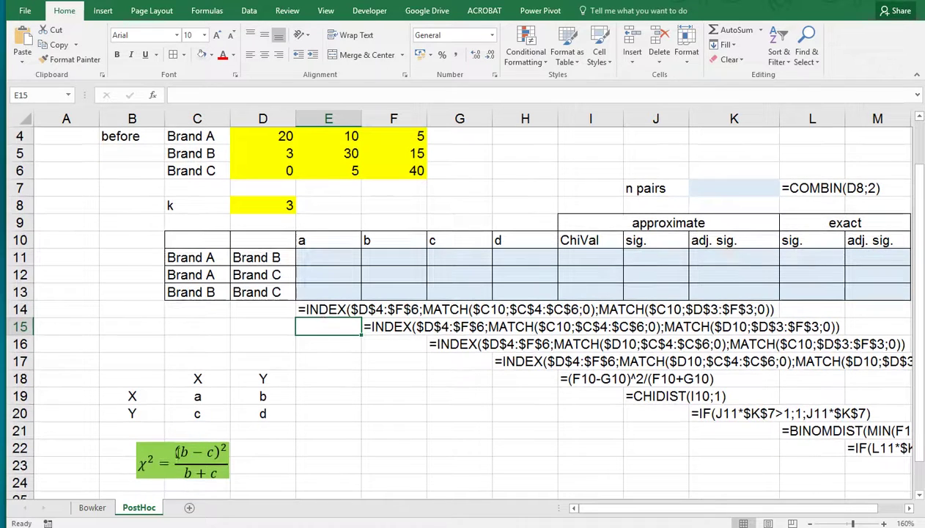
{"action": "left_click", "coordinate": [204, 394]}
{"action": "left_click", "coordinate": [253, 412]}
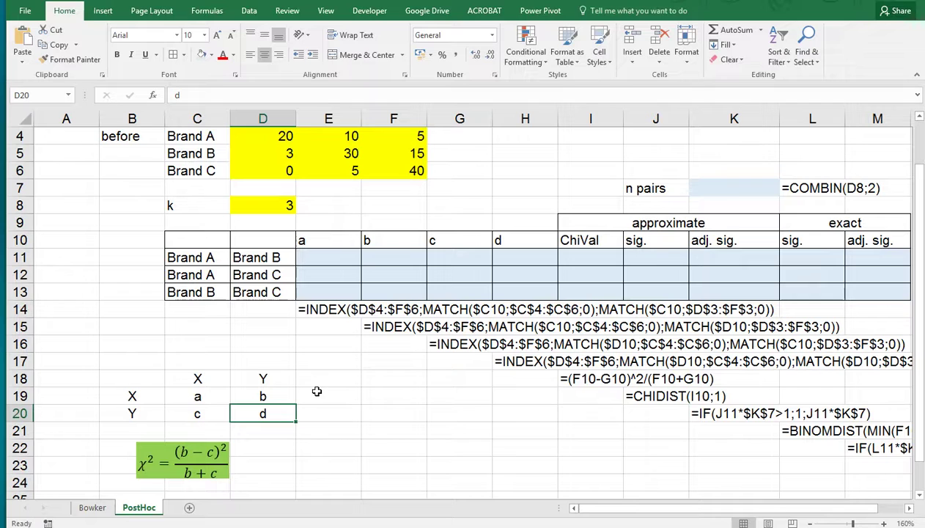
{"action": "scroll", "coordinate": [316, 391], "scroll_direction": "up", "scroll_amount": 1}
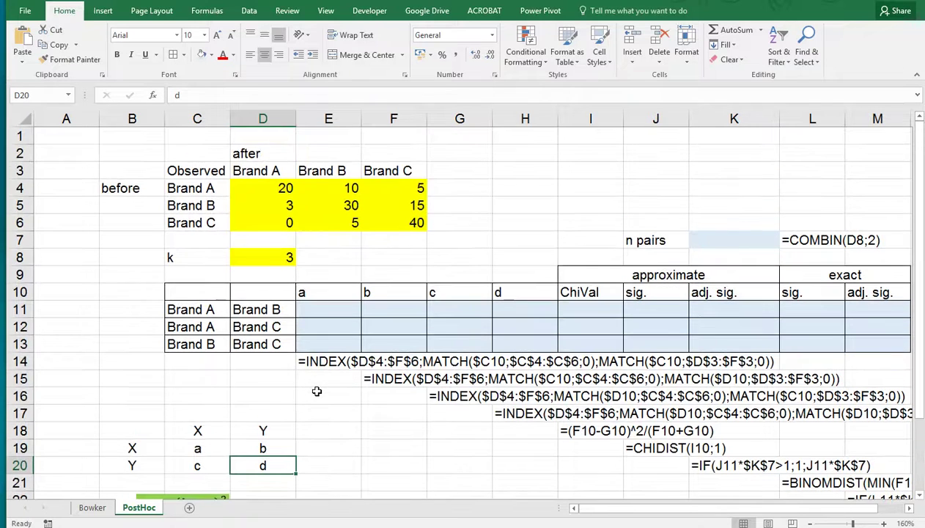
Begin an INDEX formula in E11 for the Brand A and Brand B pair, using the absolute range $D$4:$F$6 as its array
{"action": "left_click", "coordinate": [329, 312]}
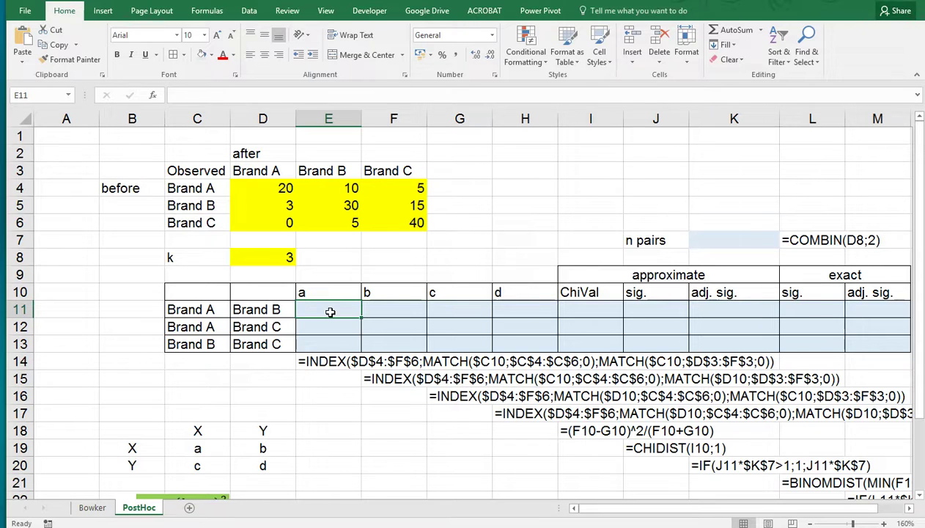
{"action": "left_click", "coordinate": [207, 309]}
{"action": "left_click", "coordinate": [255, 309]}
{"action": "left_click", "coordinate": [300, 309]}
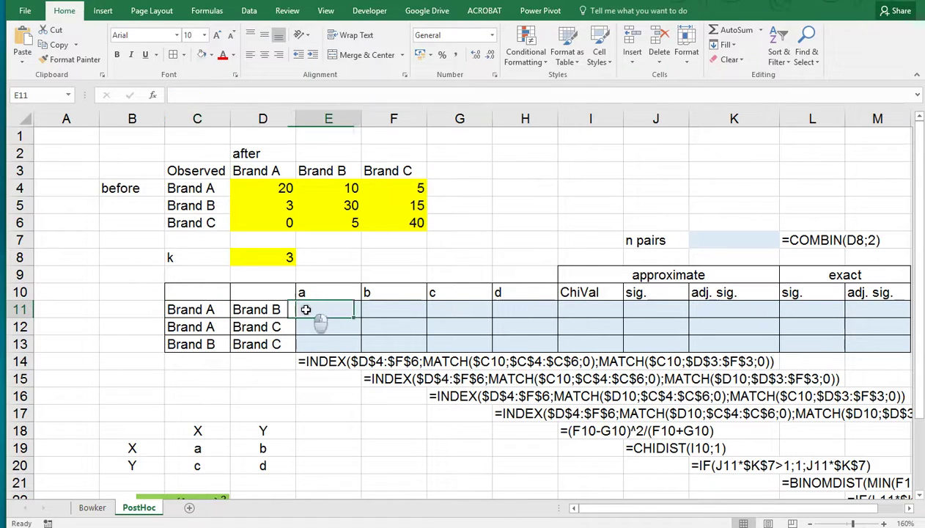
{"action": "type", "text": "=in"}
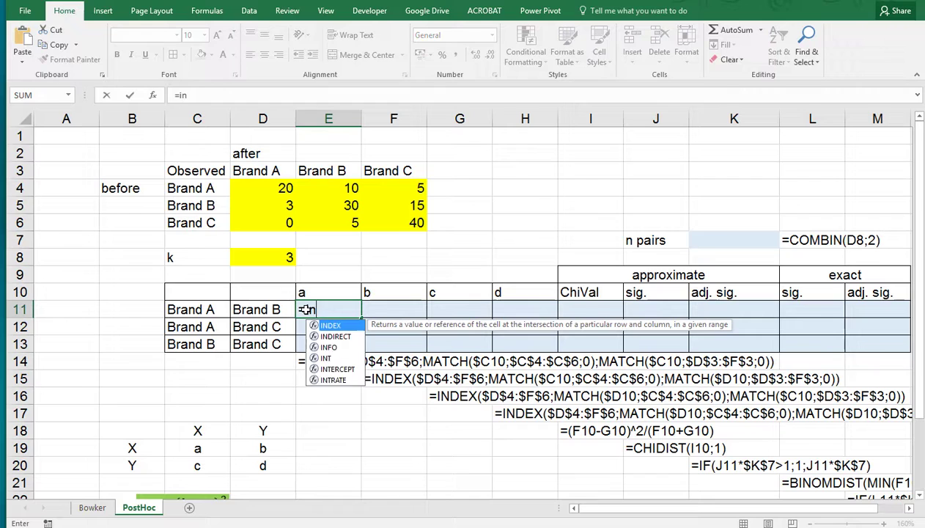
{"action": "type", "text": "dex("}
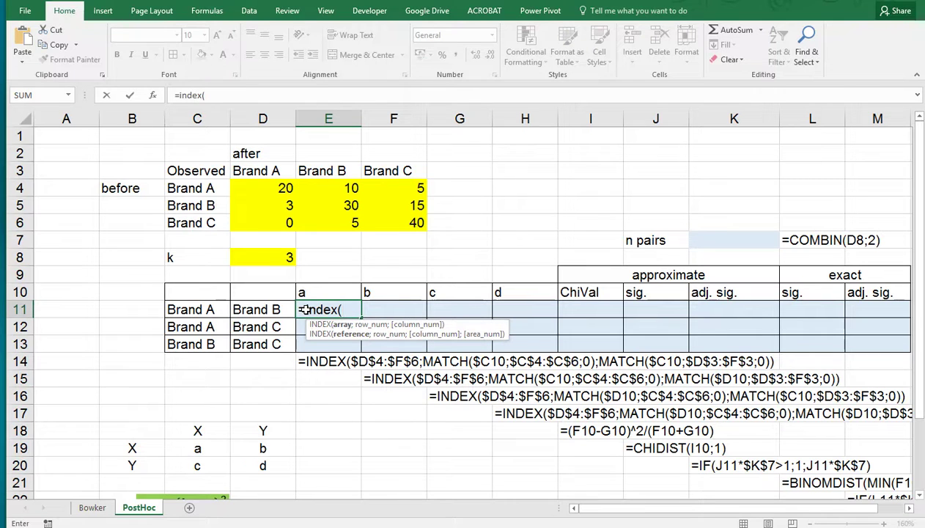
{"action": "left_click_drag", "start_coordinate": [258, 183], "coordinate": [395, 222]}
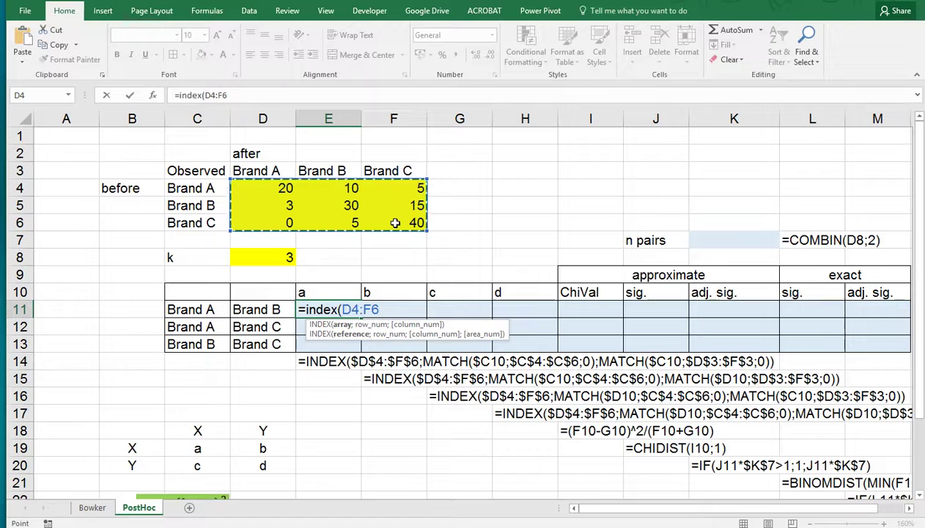
{"action": "key", "text": "F4"}
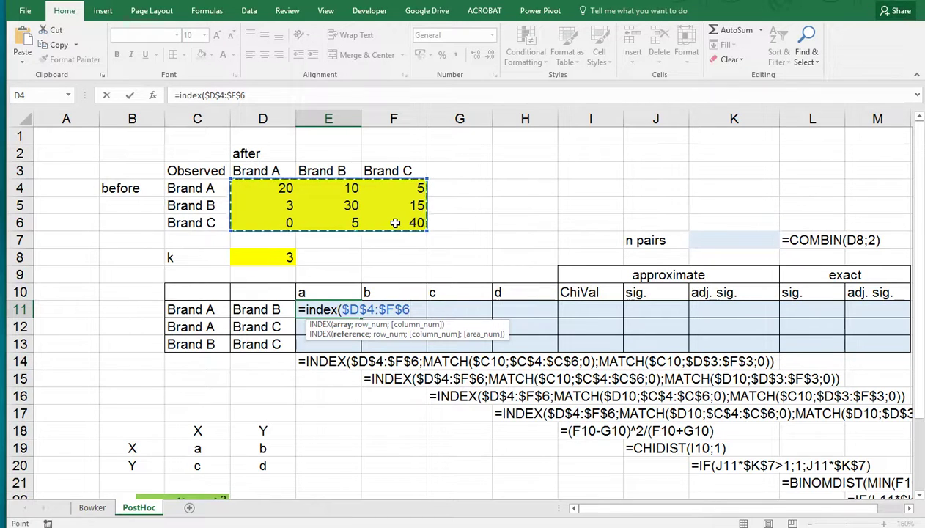
{"action": "type", "text": ";"}
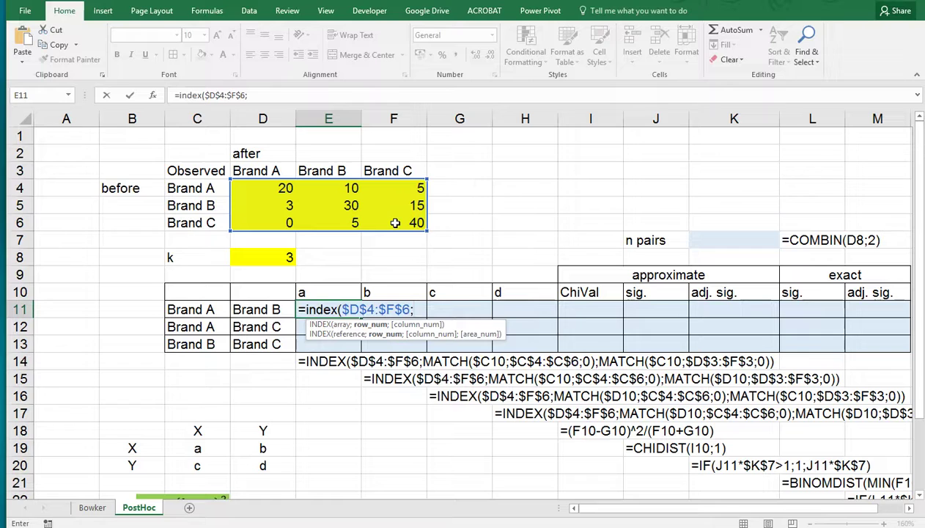
Add the row argument MATCH($C11;$C$4:$C$6;0) to the INDEX formula in E11, looking up the first brand among the row labels
{"action": "type", "text": "match"}
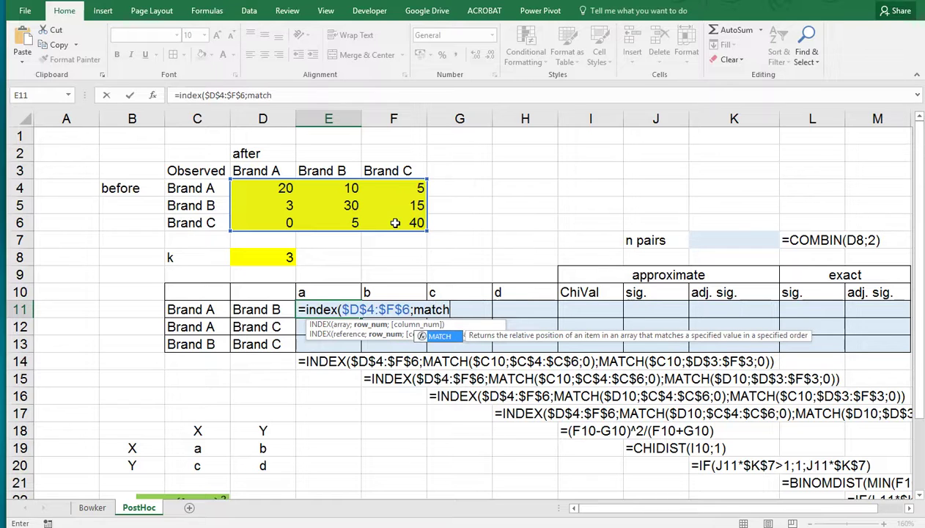
{"action": "type", "text": "("}
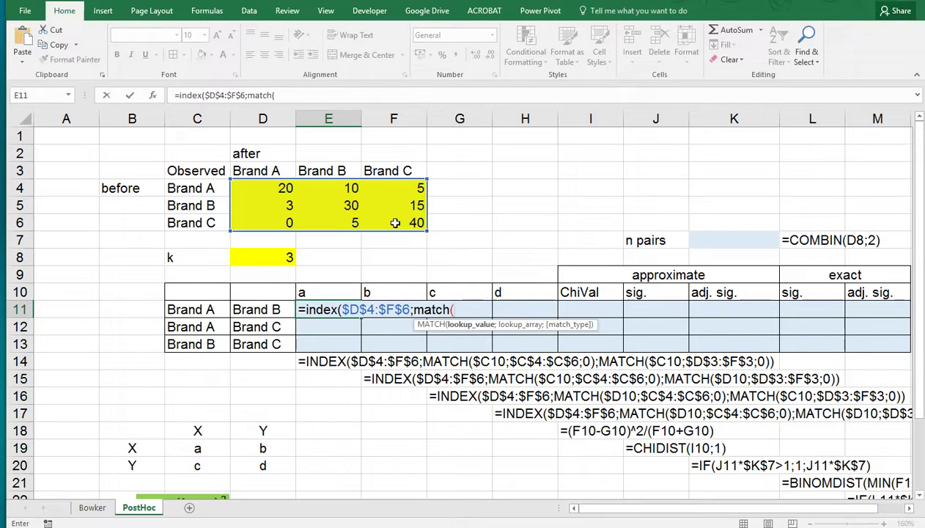
{"action": "left_click", "coordinate": [192, 310]}
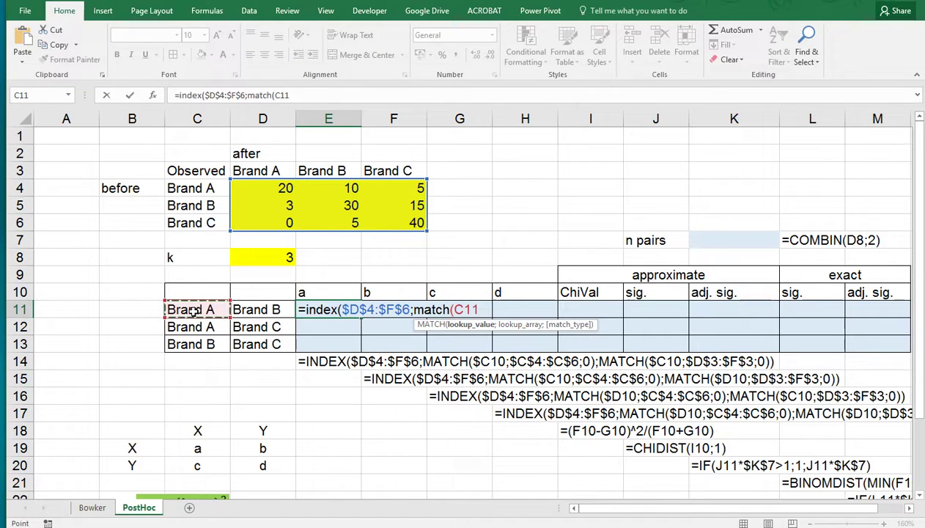
{"action": "key", "text": "F4"}
{"action": "key", "text": "F4"}
{"action": "key", "text": "F4"}
{"action": "type", "text": ";"}
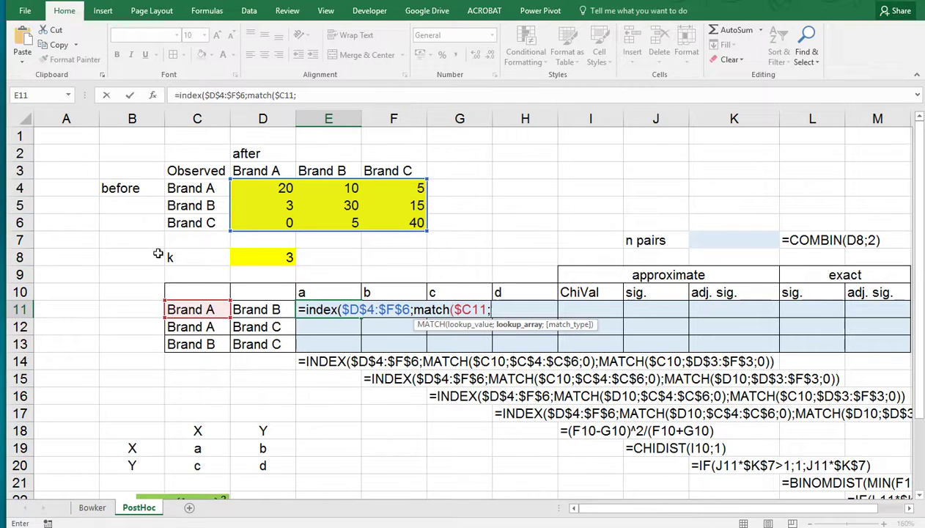
{"action": "left_click_drag", "start_coordinate": [205, 189], "coordinate": [198, 222]}
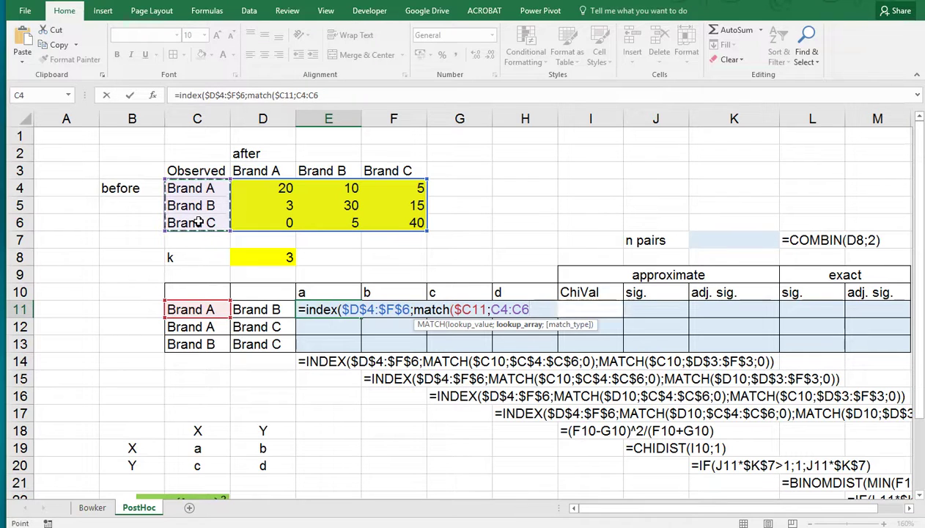
{"action": "key", "text": "F4"}
{"action": "type", "text": ";"}
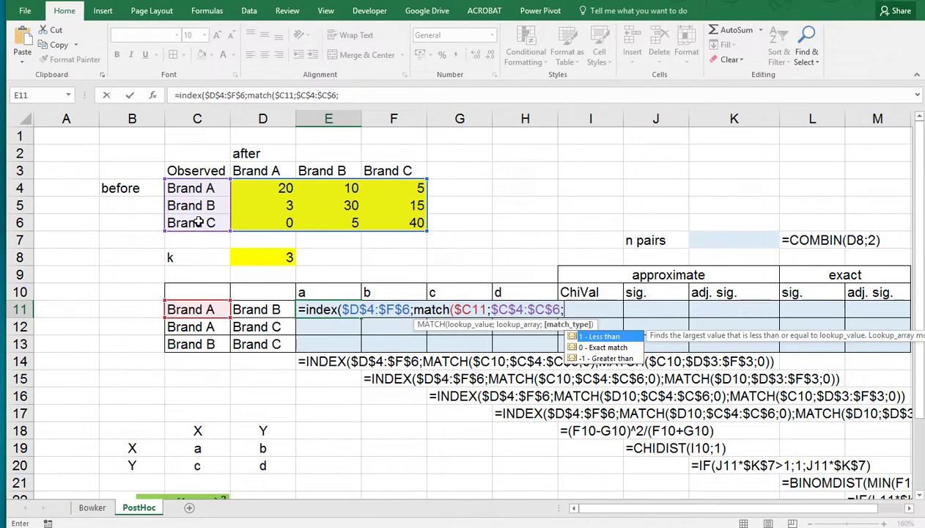
{"action": "type", "text": "0)"}
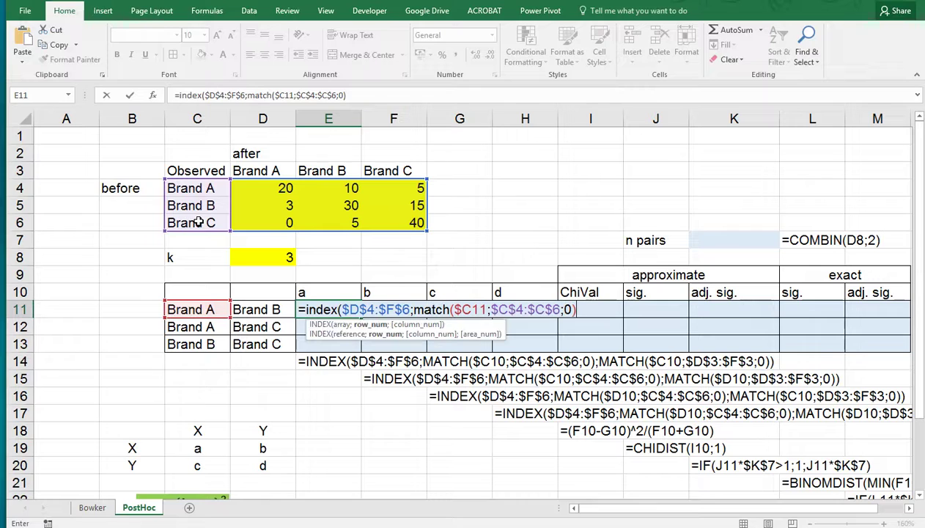
Complete E11's INDEX formula with the column argument MATCH($C11;$D$3:$F$3;0) and enter it in the cell
{"action": "type", "text": ";"}
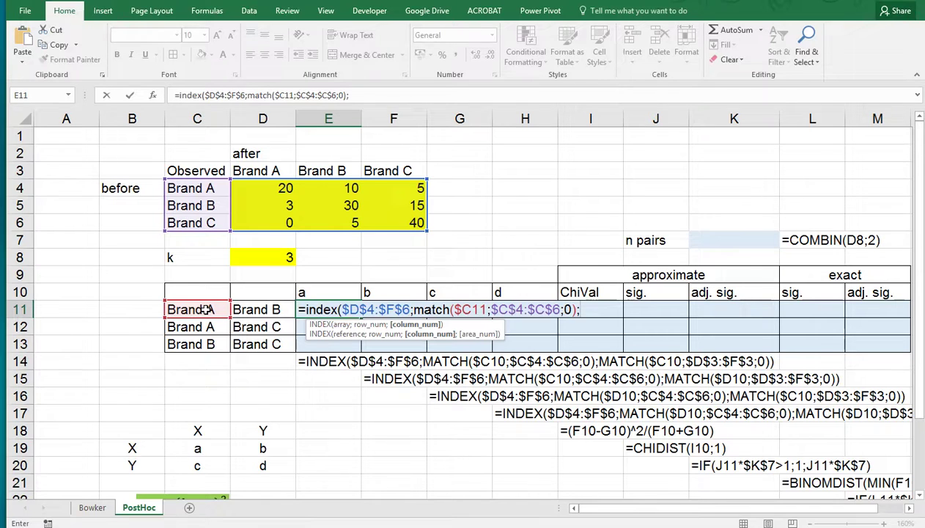
{"action": "type", "text": "matc"}
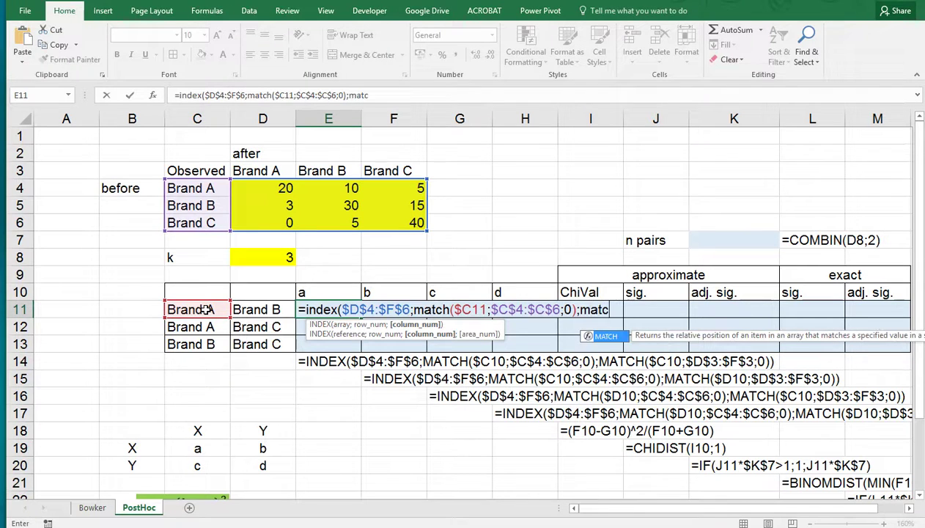
{"action": "type", "text": "h("}
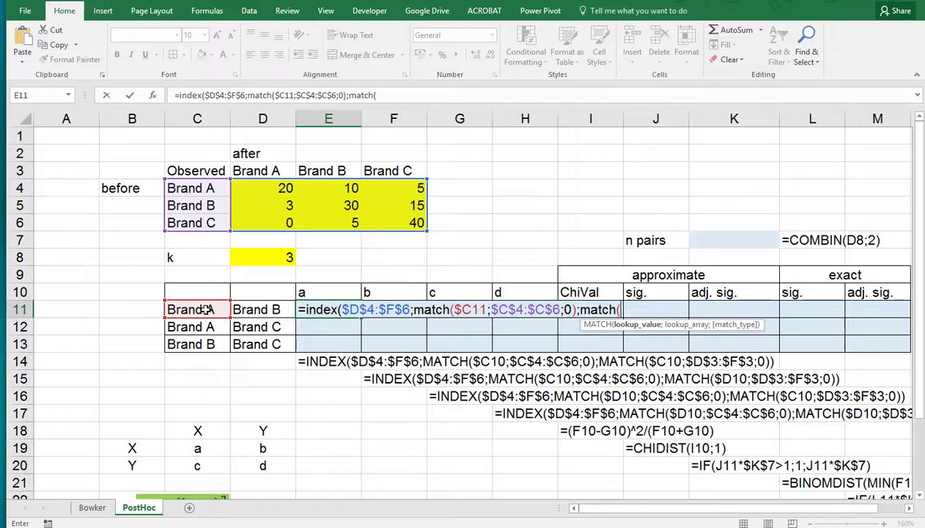
{"action": "left_click", "coordinate": [206, 309]}
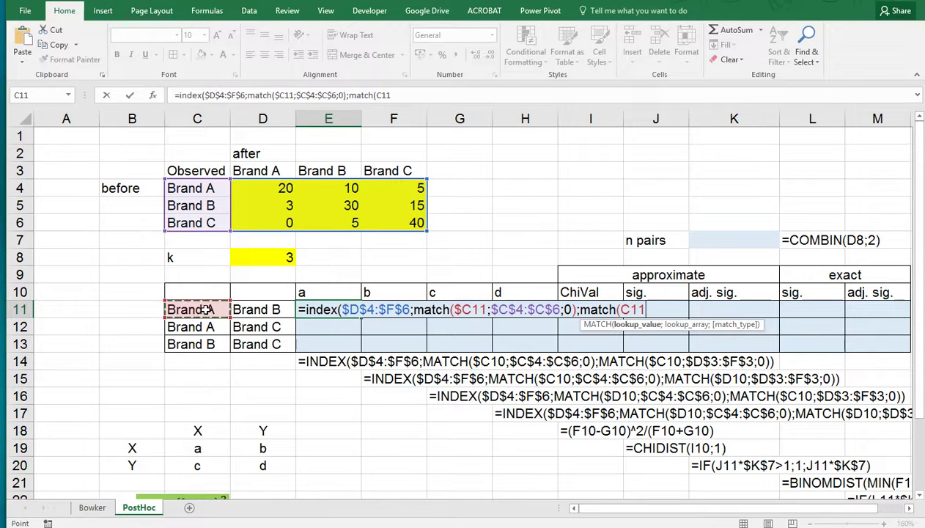
{"action": "key", "text": "F4"}
{"action": "key", "text": "F4"}
{"action": "key", "text": "F4"}
{"action": "type", "text": ";"}
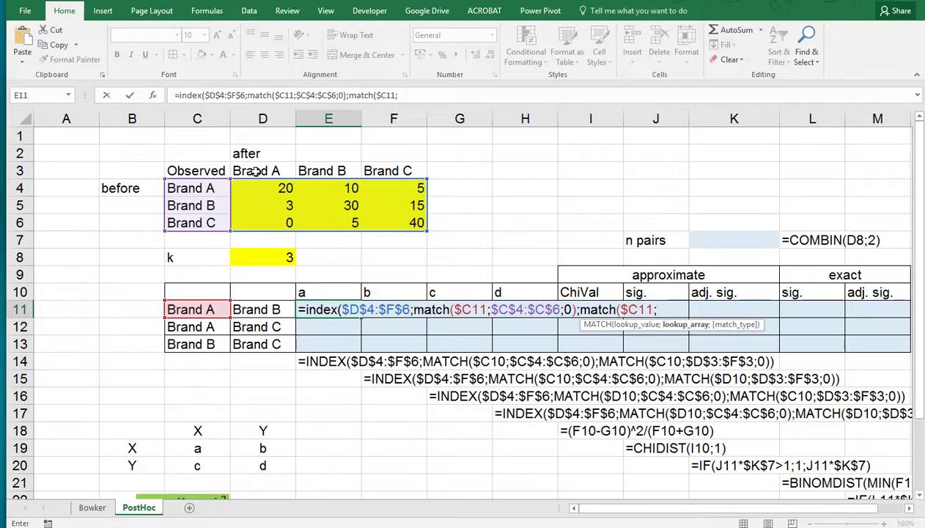
{"action": "left_click_drag", "start_coordinate": [258, 170], "coordinate": [381, 170]}
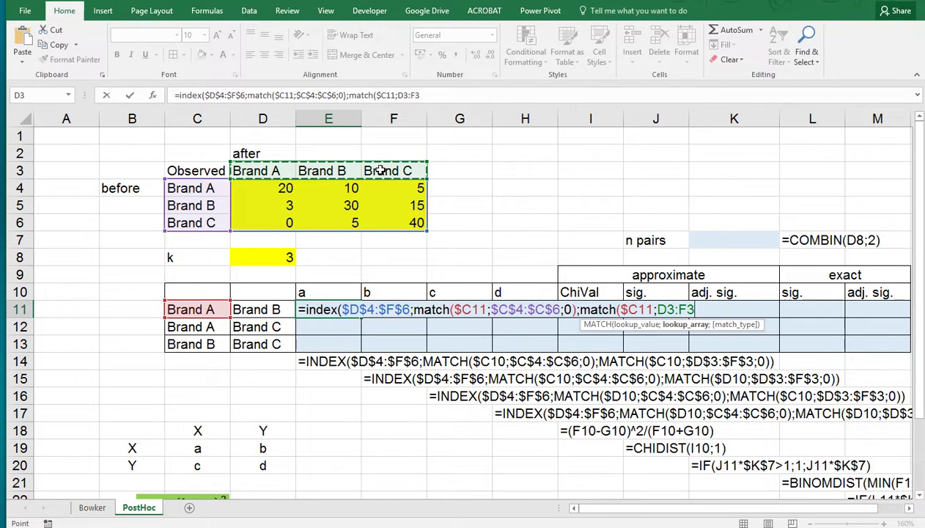
{"action": "key", "text": "F4"}
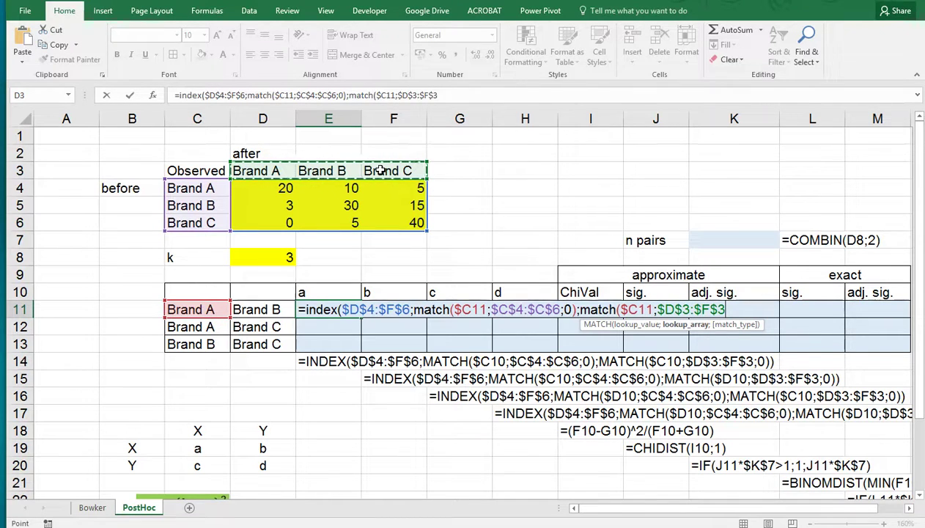
{"action": "type", "text": ";0"}
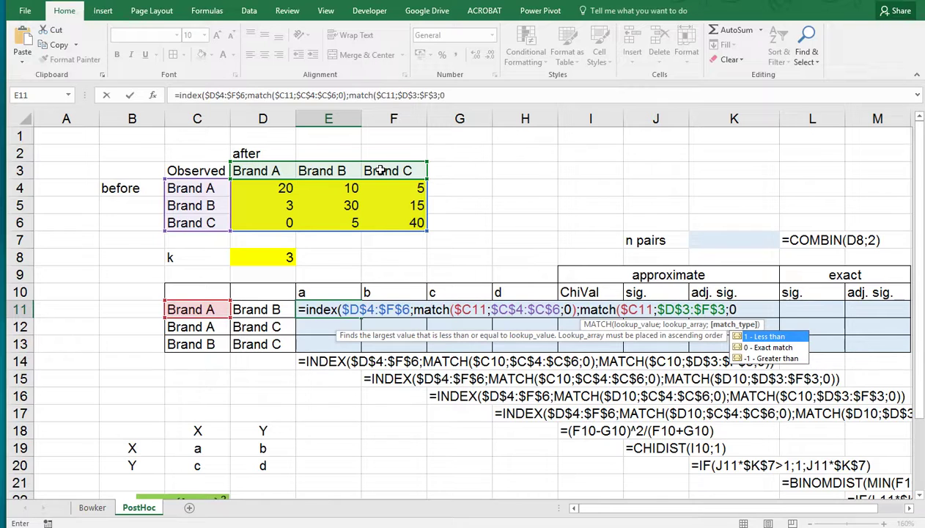
{"action": "type", "text": ")"}
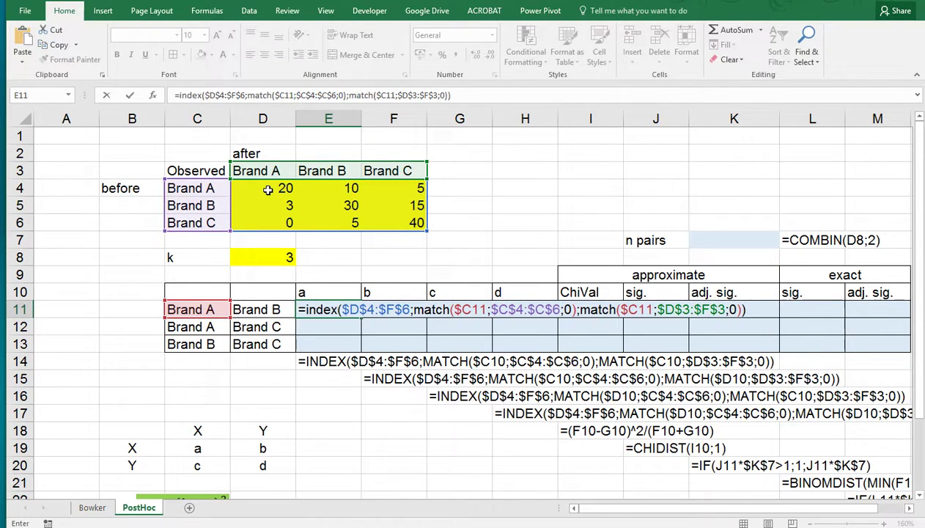
{"action": "key", "text": "ctrl+Return"}
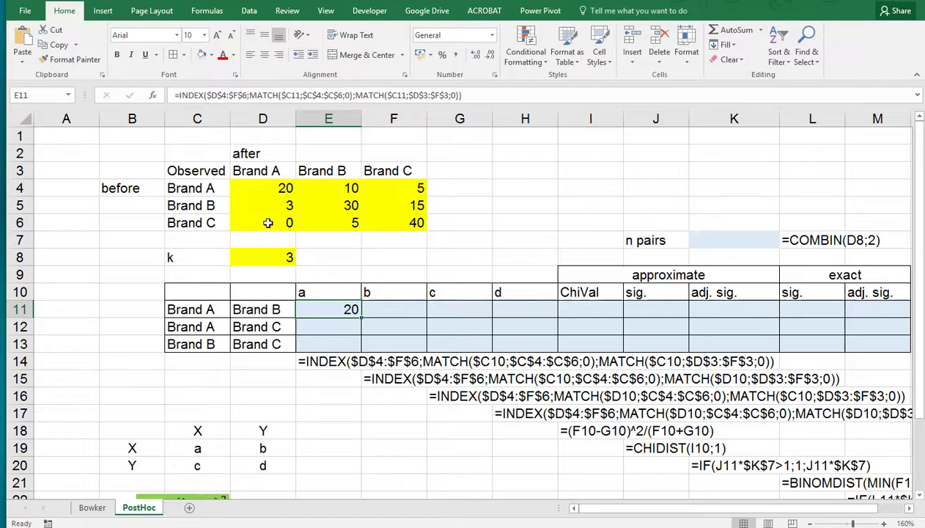
Copy E11's formula into F11 and replace the column MATCH lookup value with $D11
{"action": "key", "text": "ctrl+c"}
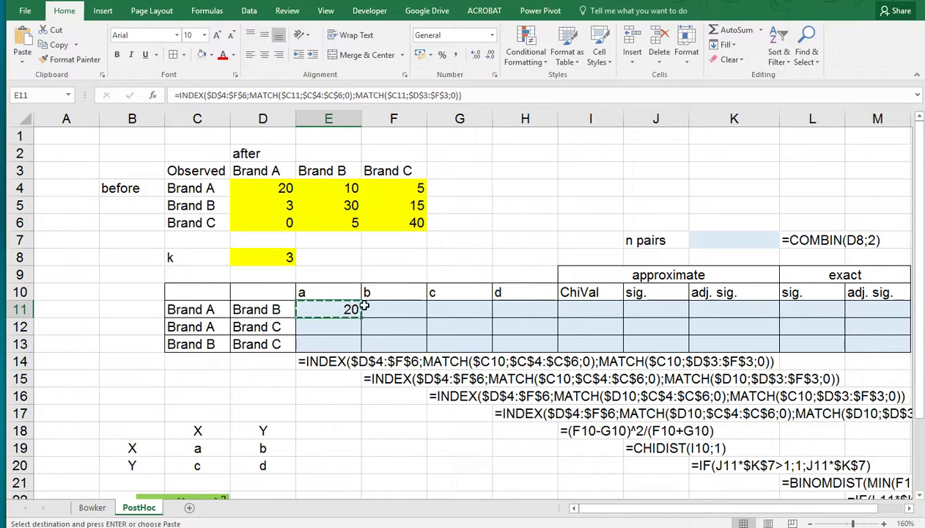
{"action": "left_click", "coordinate": [378, 308]}
{"action": "key", "text": "ctrl+v"}
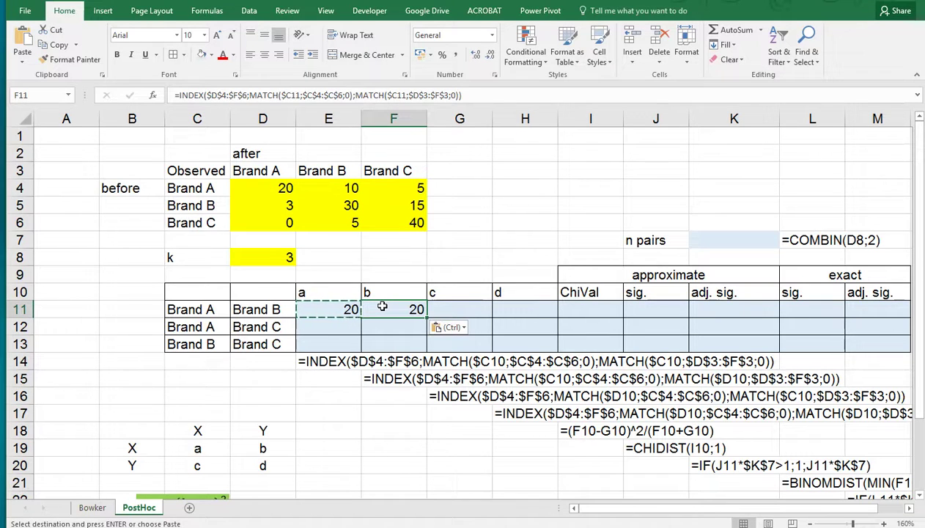
{"action": "key", "text": "F2"}
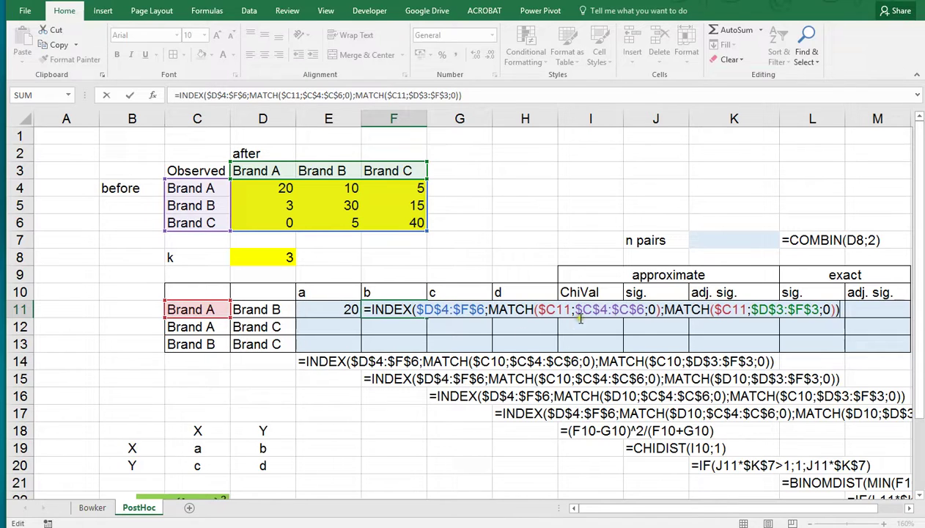
{"action": "double_click", "coordinate": [723, 309]}
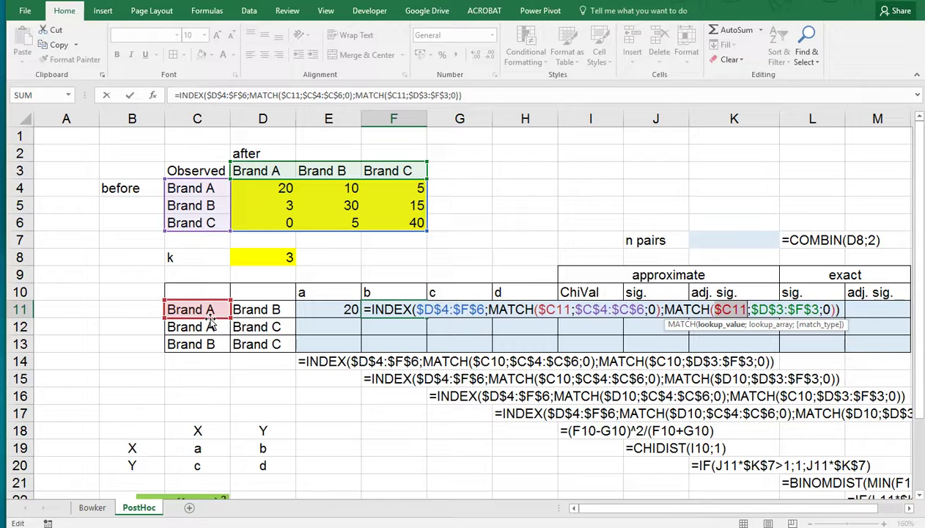
{"action": "left_click", "coordinate": [252, 310]}
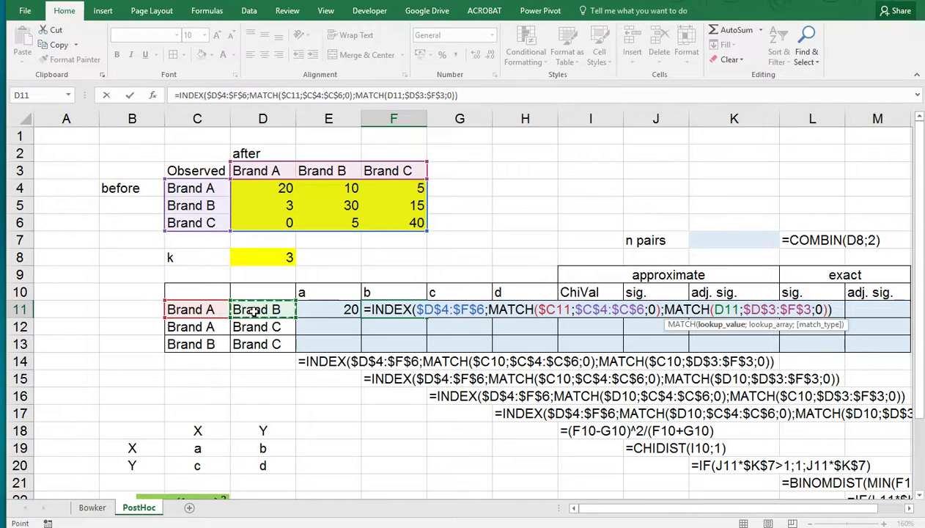
{"action": "key", "text": "F4"}
{"action": "key", "text": "F4"}
{"action": "key", "text": "F4"}
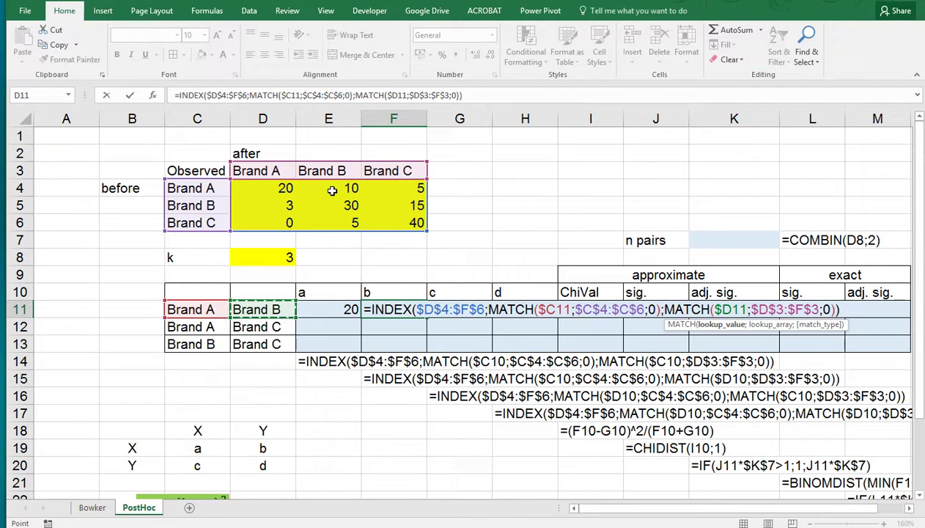
{"action": "key", "text": "ctrl+Return"}
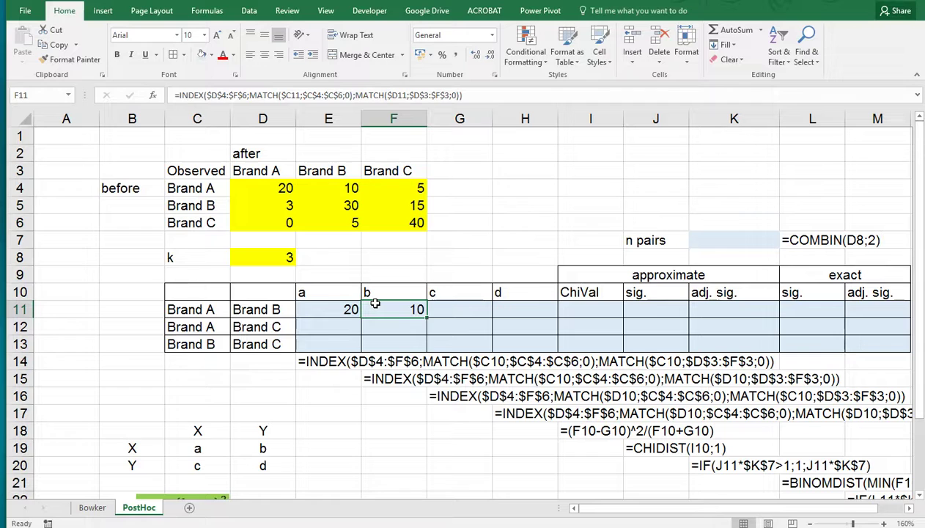
Copy F11's formula into G11 and swap its lookup values, using $D11 for the row MATCH and $C11 for the column MATCH
{"action": "key", "text": "ctrl+c"}
{"action": "left_click", "coordinate": [453, 307]}
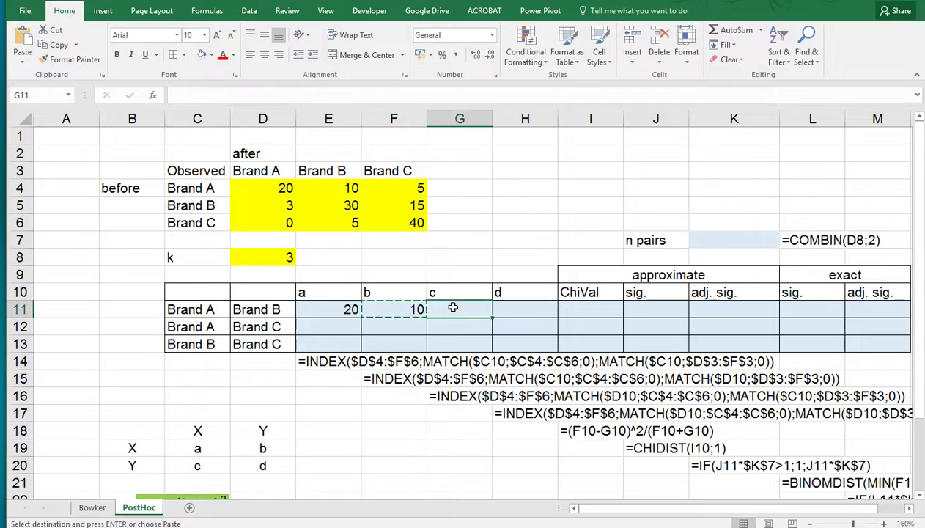
{"action": "key", "text": "ctrl+v"}
{"action": "double_click", "coordinate": [453, 308]}
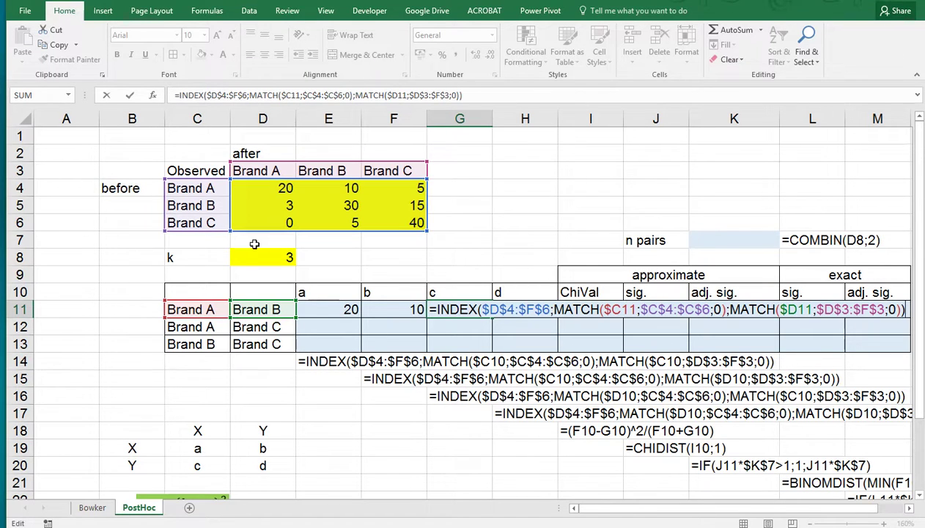
{"action": "mouse_move", "coordinate": [199, 302]}
{"action": "left_mouse_down"}
{"action": "mouse_move", "coordinate": [243, 291]}
{"action": "mouse_move", "coordinate": [192, 325]}
{"action": "mouse_move", "coordinate": [197, 311]}
{"action": "left_mouse_up"}
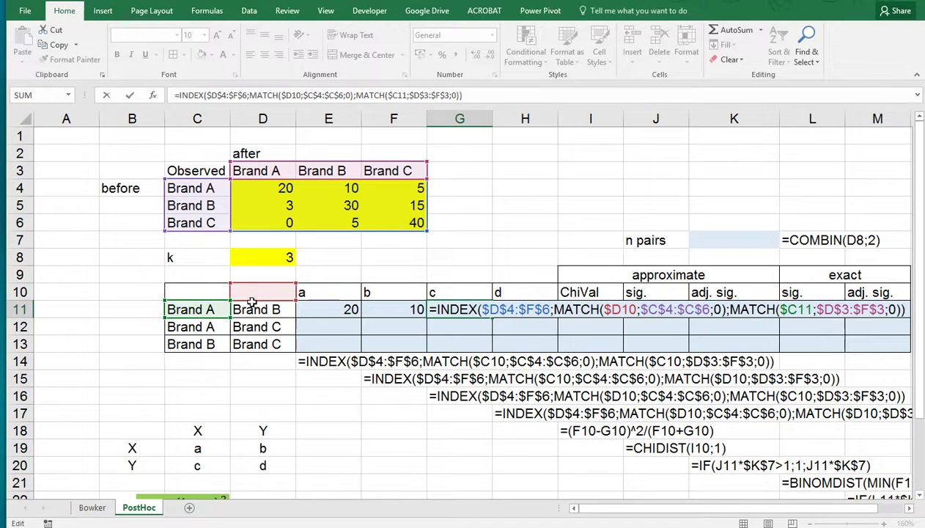
{"action": "left_click_drag", "start_coordinate": [256, 300], "coordinate": [257, 307]}
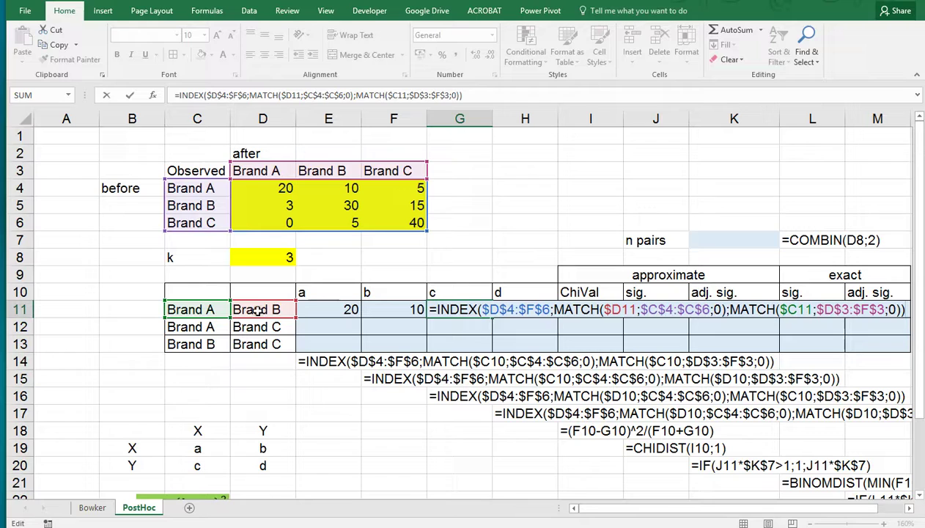
{"action": "key", "text": "ctrl+Return"}
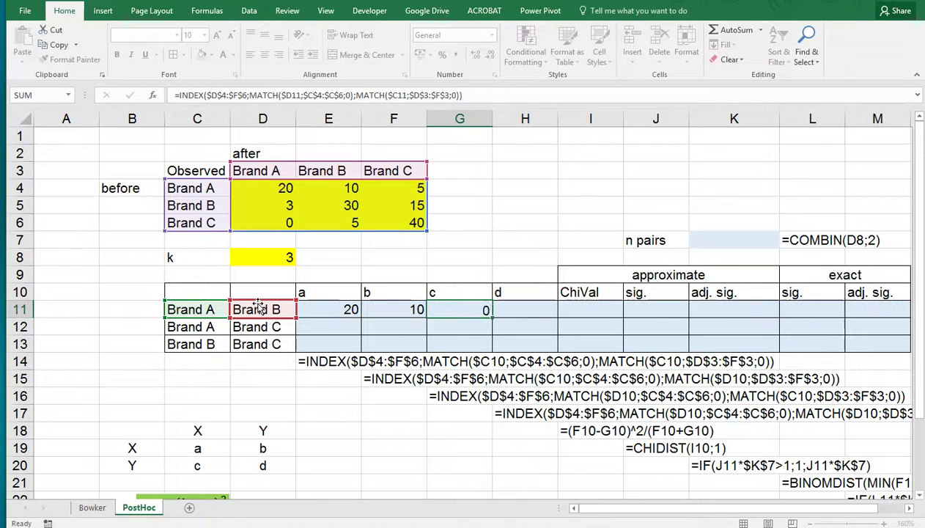
{"action": "left_click", "coordinate": [268, 205]}
Copy G11's formula into H11 with $D11 as the column MATCH lookup value, and fill E11:H11 down through row 13
{"action": "left_click", "coordinate": [451, 308]}
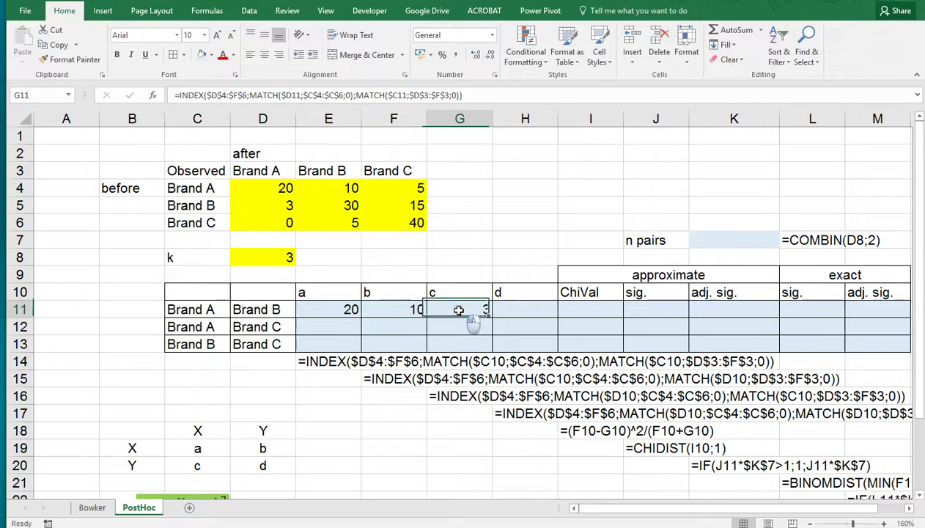
{"action": "key", "text": "ctrl+c"}
{"action": "left_click", "coordinate": [516, 310]}
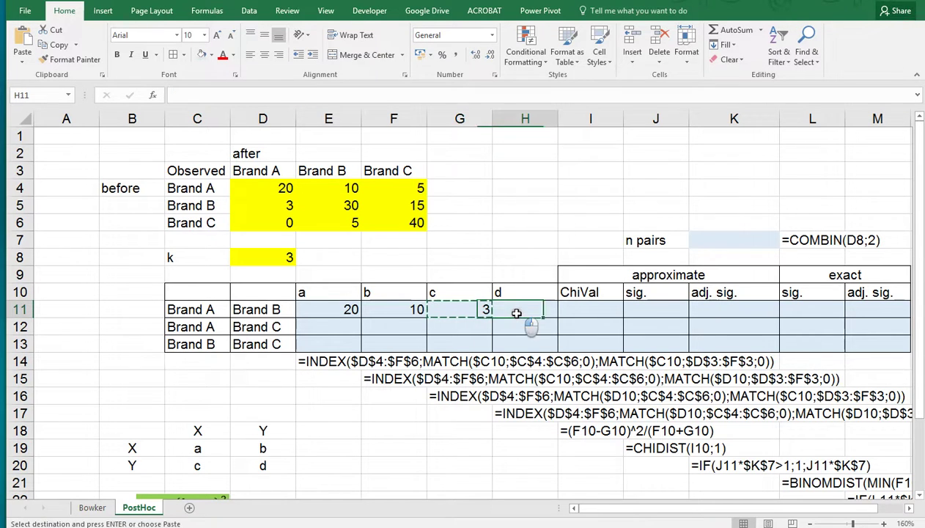
{"action": "key", "text": "ctrl+v"}
{"action": "double_click", "coordinate": [516, 311]}
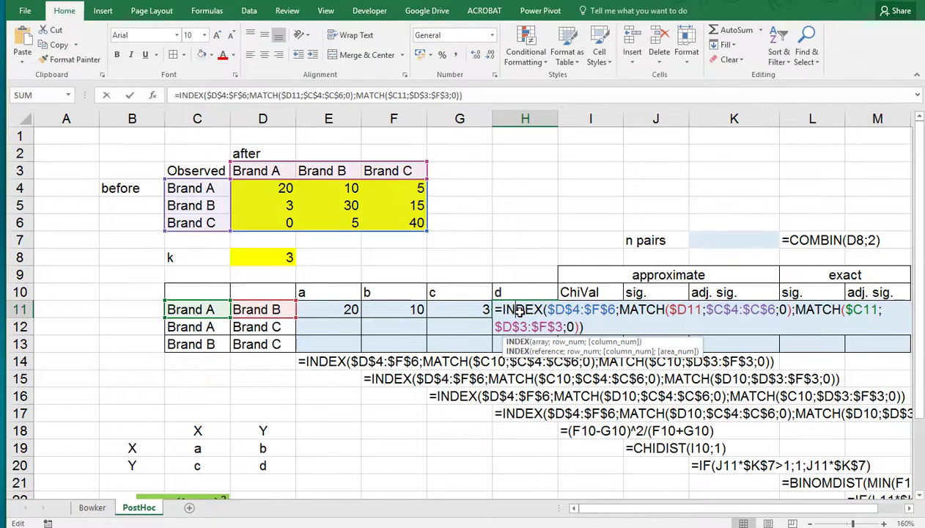
{"action": "left_click_drag", "start_coordinate": [206, 318], "coordinate": [253, 318]}
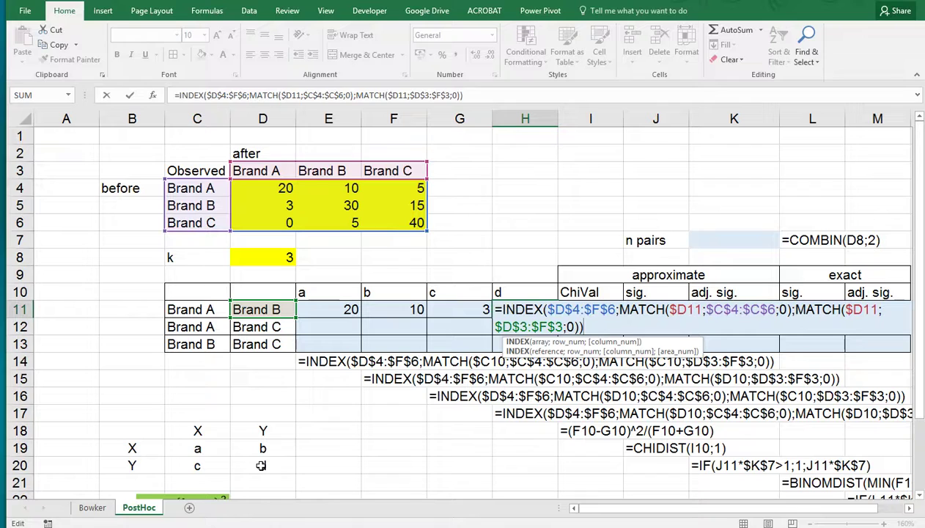
{"action": "key", "text": "Return"}
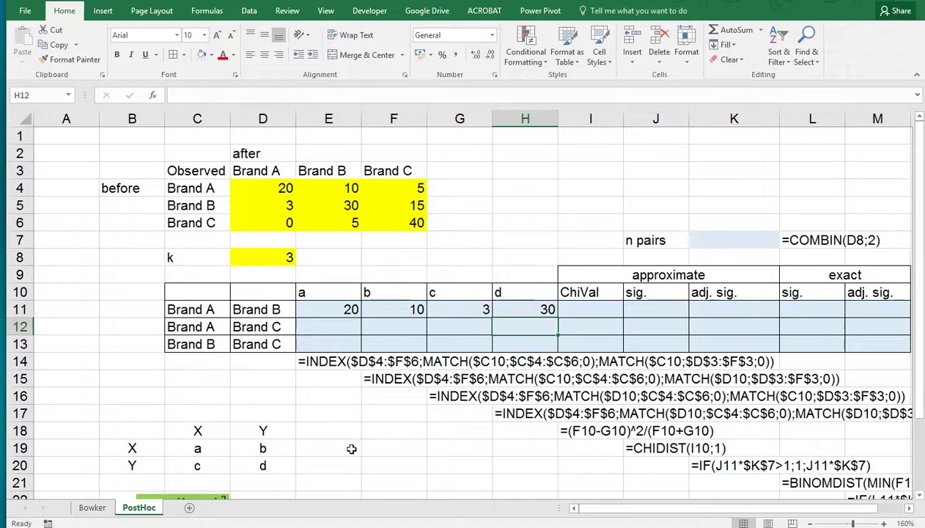
{"action": "left_click_drag", "start_coordinate": [337, 308], "coordinate": [562, 356]}
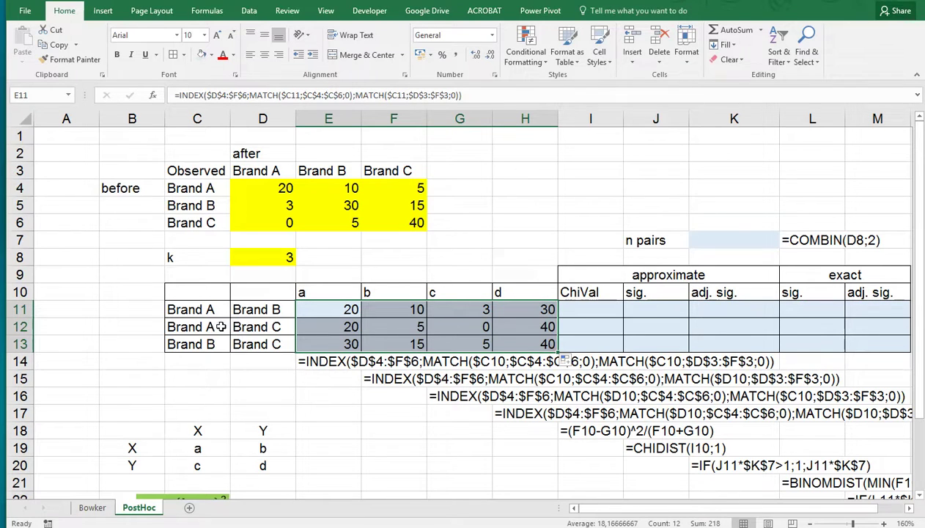
Enter the chi-square formula =(F11-G11)^2/(F11+G11) in the ChiVal cell I11
{"action": "left_click", "coordinate": [577, 311]}
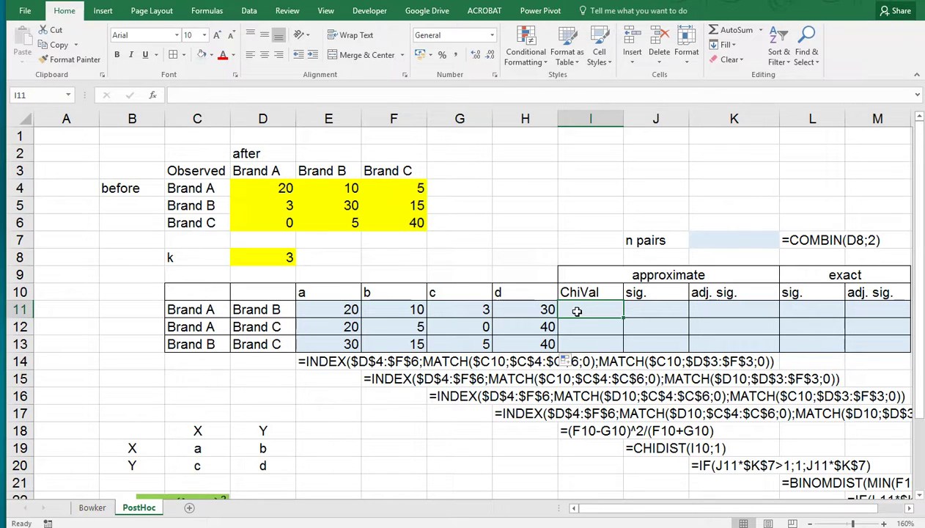
{"action": "scroll", "coordinate": [541, 326], "scroll_direction": "down", "scroll_amount": 2}
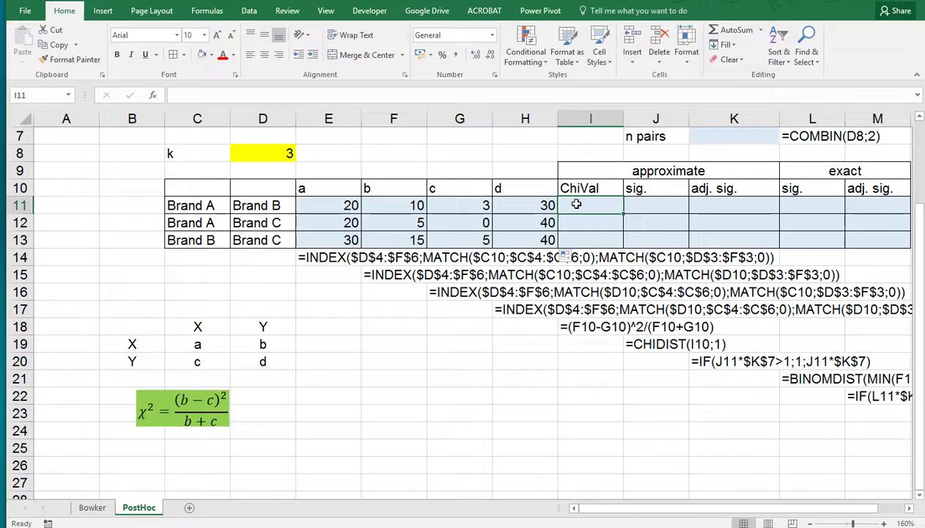
{"action": "type", "text": "=("}
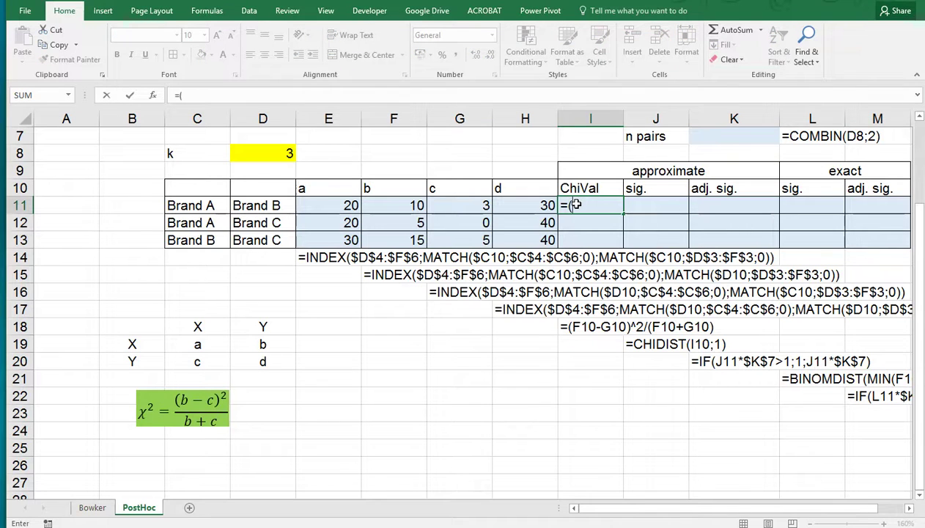
{"action": "left_click", "coordinate": [405, 208]}
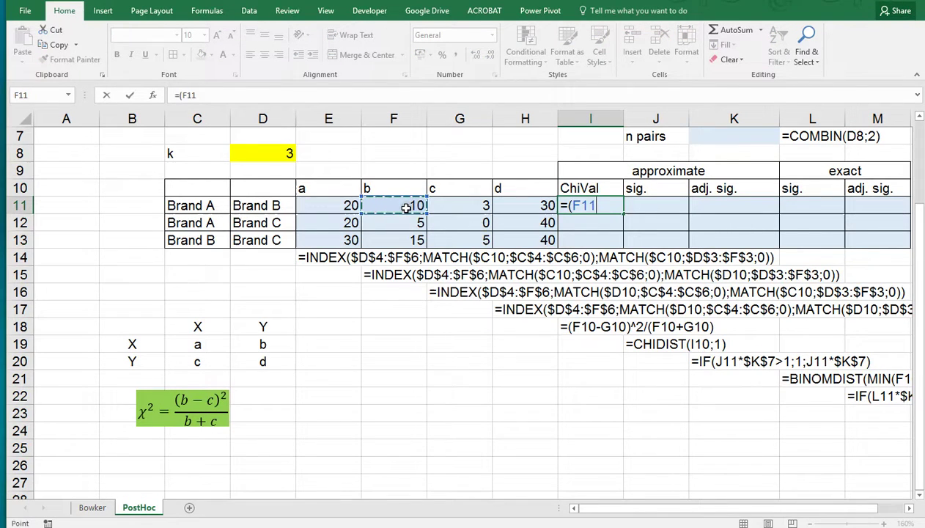
{"action": "type", "text": "-"}
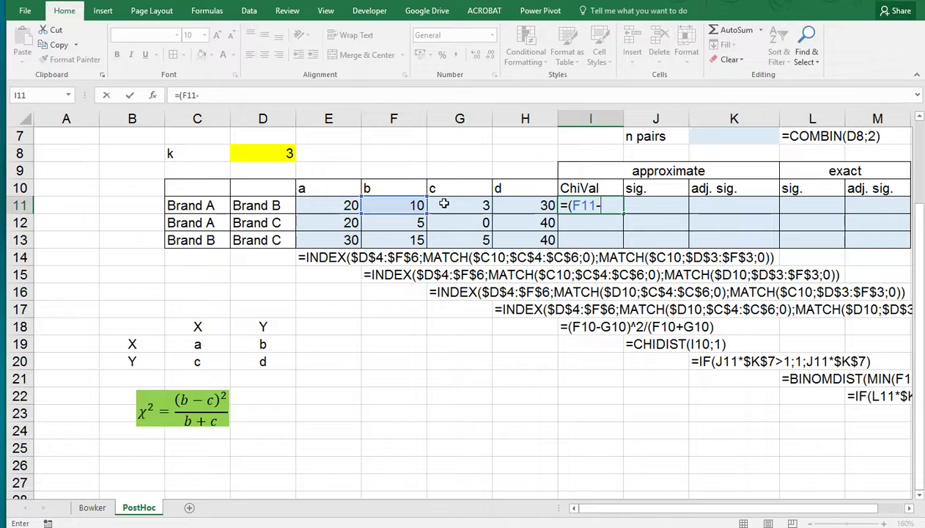
{"action": "left_click", "coordinate": [460, 204]}
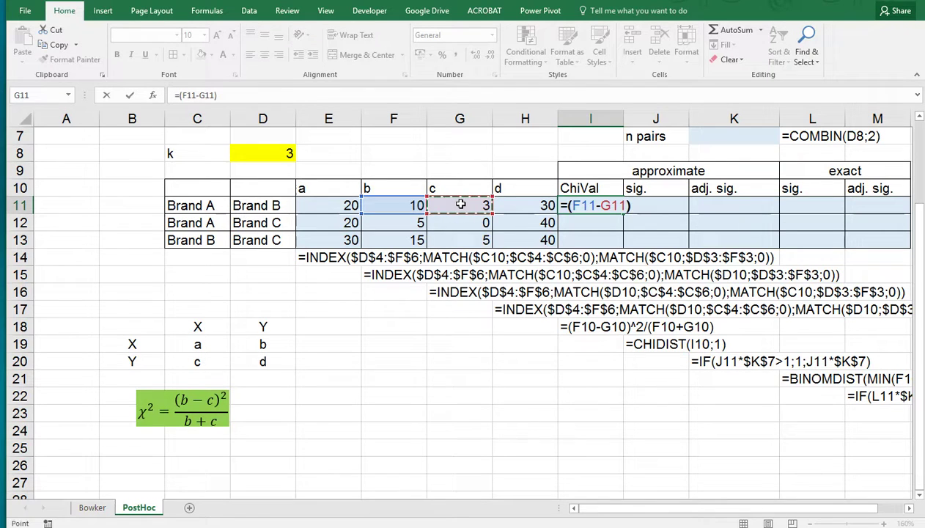
{"action": "type", "text": ")^"}
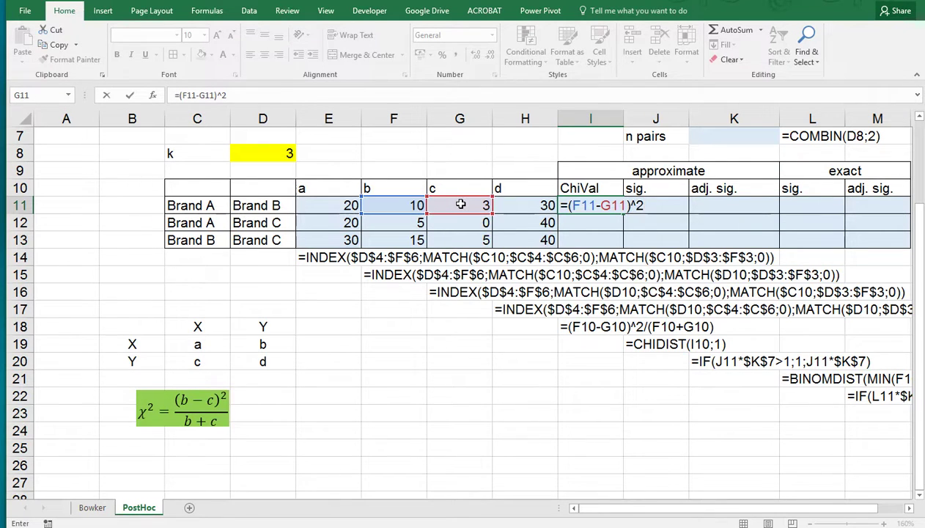
{"action": "type", "text": "2/("}
{"action": "left_click", "coordinate": [388, 205]}
{"action": "type", "text": "+"}
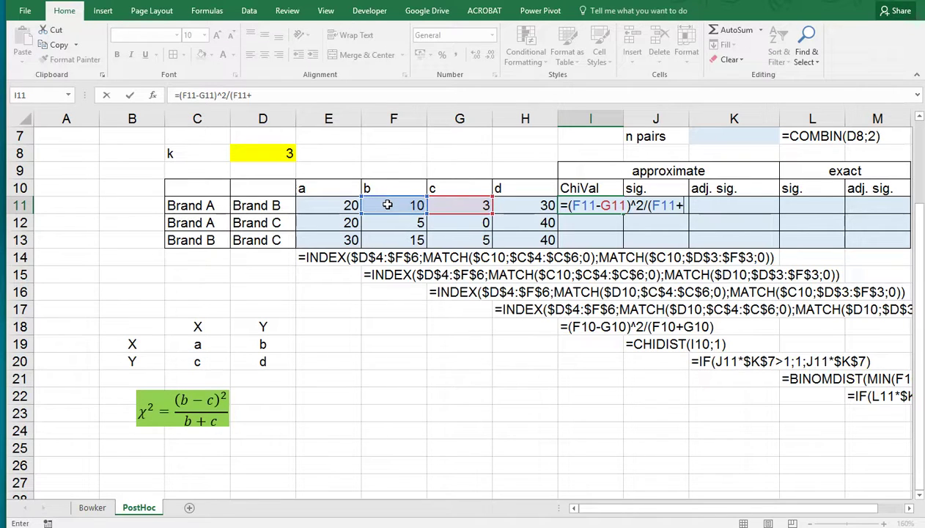
{"action": "left_click", "coordinate": [454, 203]}
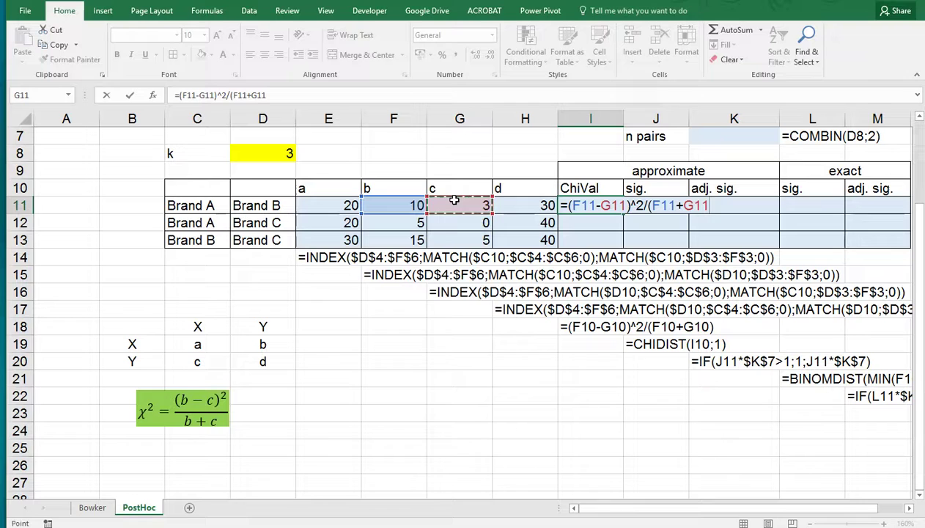
{"action": "type", "text": ")"}
{"action": "key", "text": "ctrl+Return"}
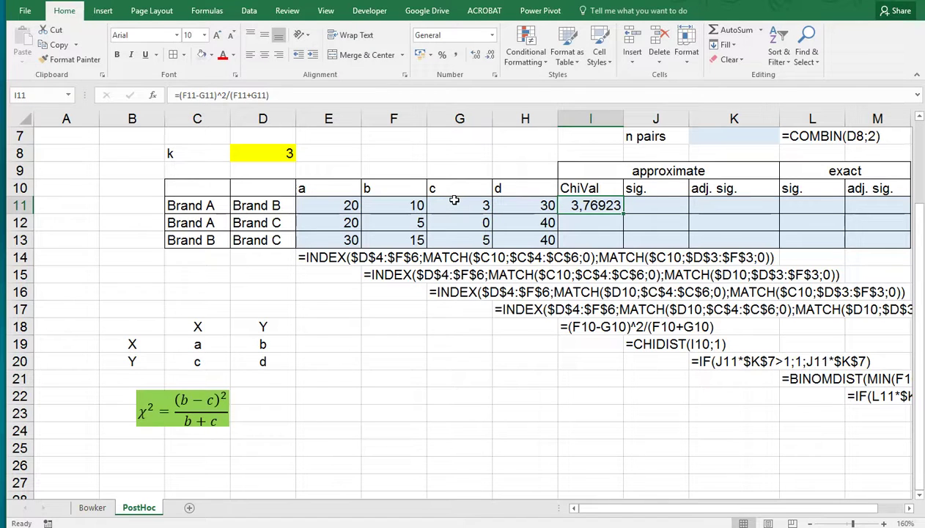
Enter =CHIDIST(I11;1) in the approximate significance cell J11 and fill I11:J11 down through row 13
{"action": "key", "text": "Right"}
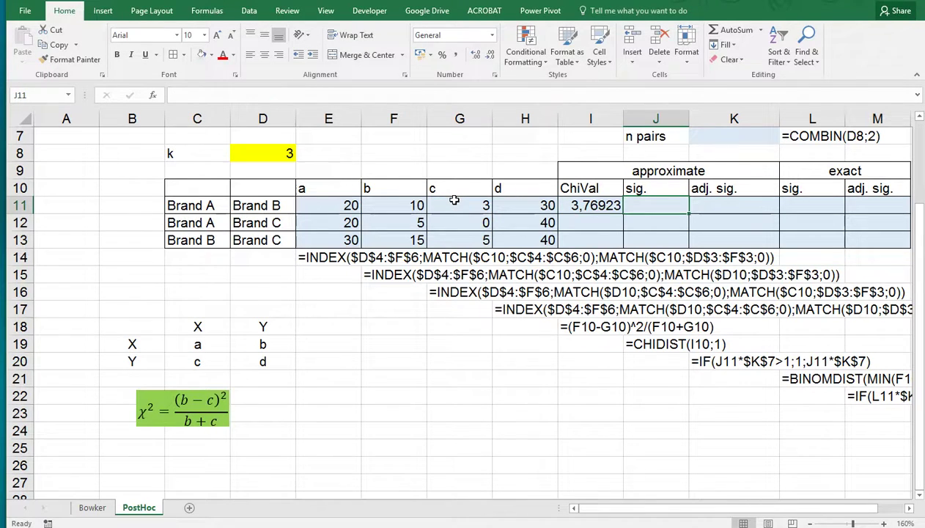
{"action": "type", "text": "=chi"}
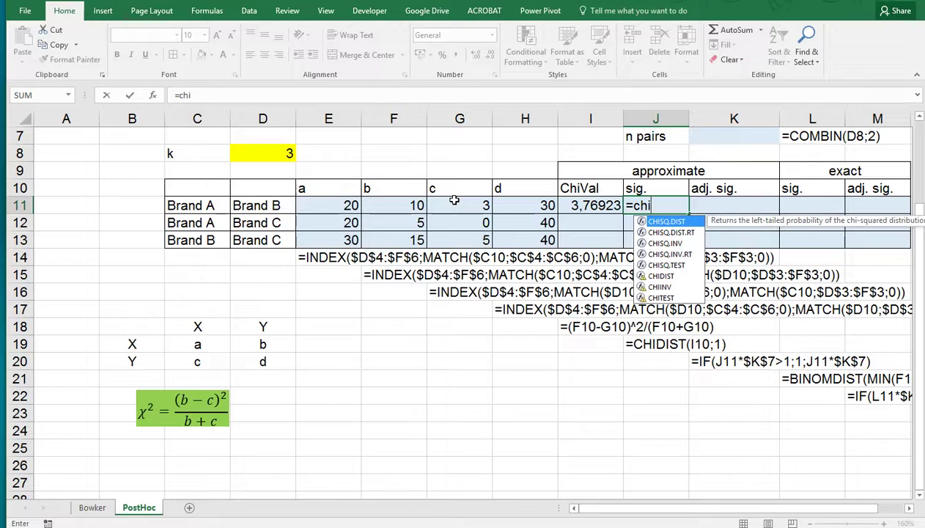
{"action": "type", "text": "dist"}
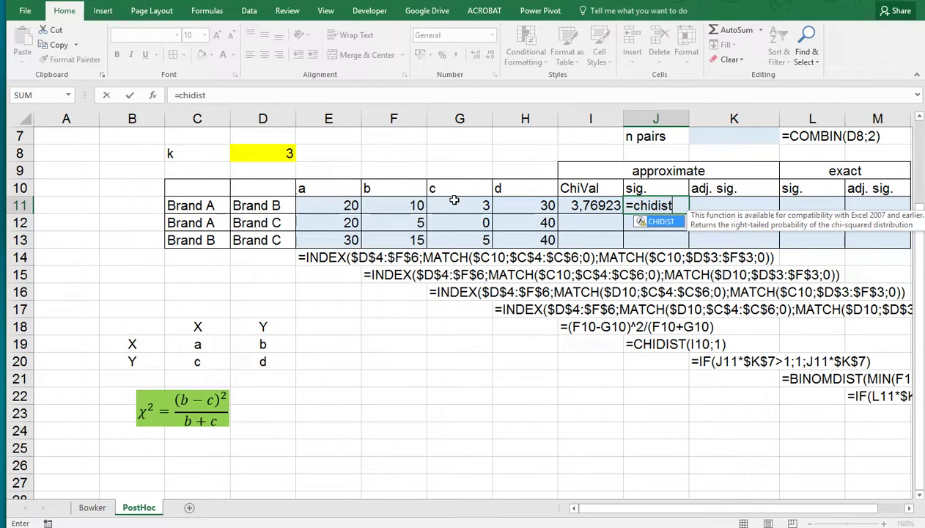
{"action": "type", "text": "("}
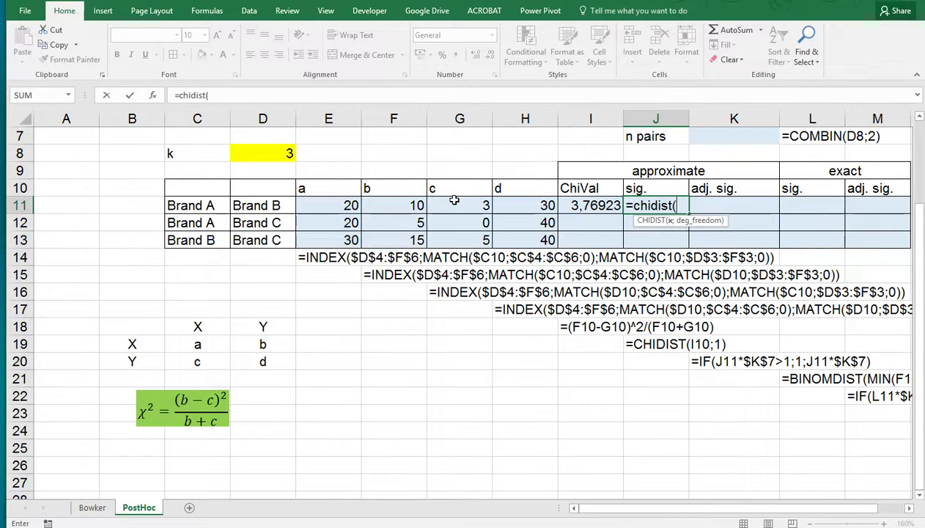
{"action": "left_click", "coordinate": [581, 206]}
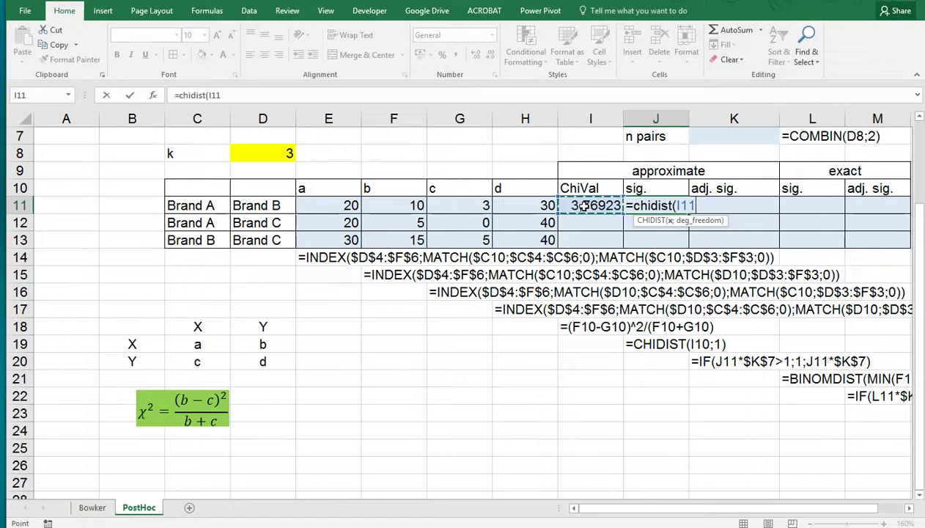
{"action": "type", "text": ";1)"}
{"action": "key", "text": "Return"}
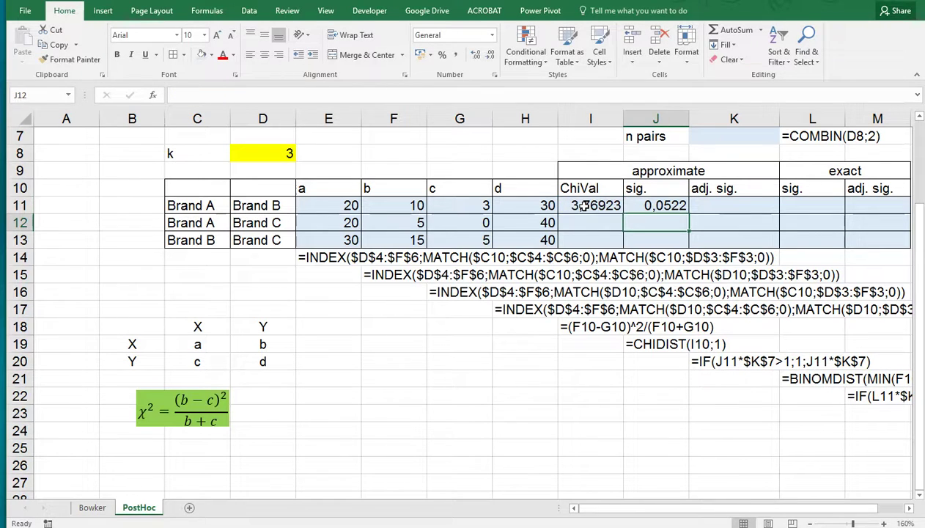
{"action": "left_click_drag", "start_coordinate": [581, 205], "coordinate": [692, 245]}
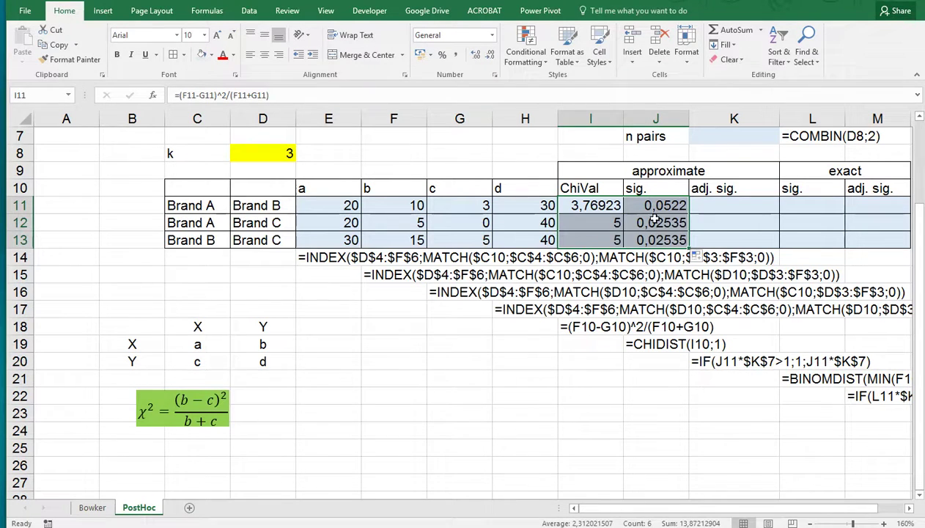
Calculate the number of pairs in K7 with the formula =COMBIN(D8;2)
{"action": "left_click", "coordinate": [654, 207]}
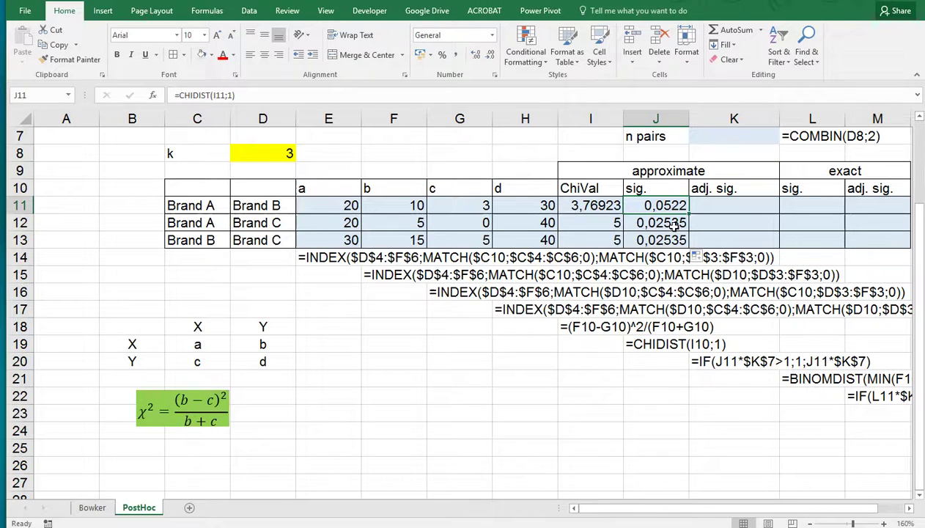
{"action": "scroll", "coordinate": [673, 226], "scroll_direction": "up", "scroll_amount": 1}
{"action": "scroll", "coordinate": [673, 226], "scroll_direction": "down", "scroll_amount": 2}
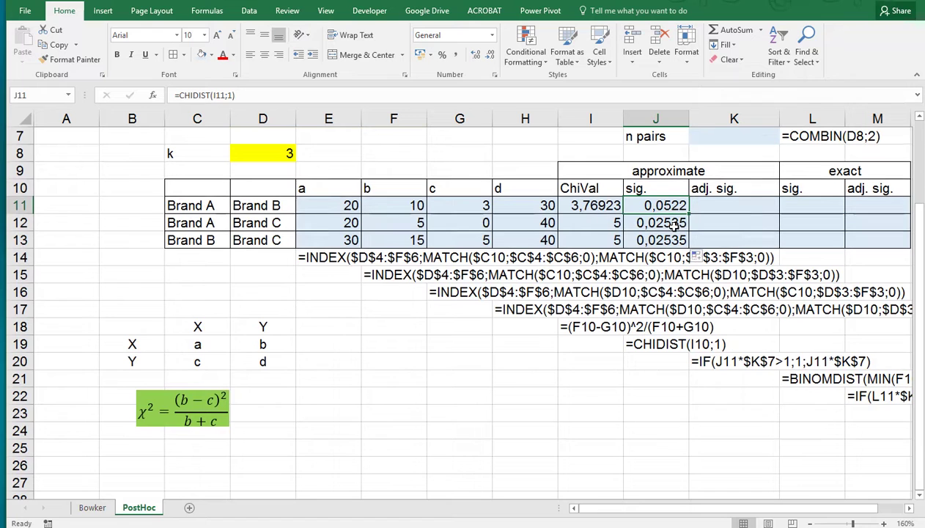
{"action": "scroll", "coordinate": [673, 227], "scroll_direction": "up", "scroll_amount": 1}
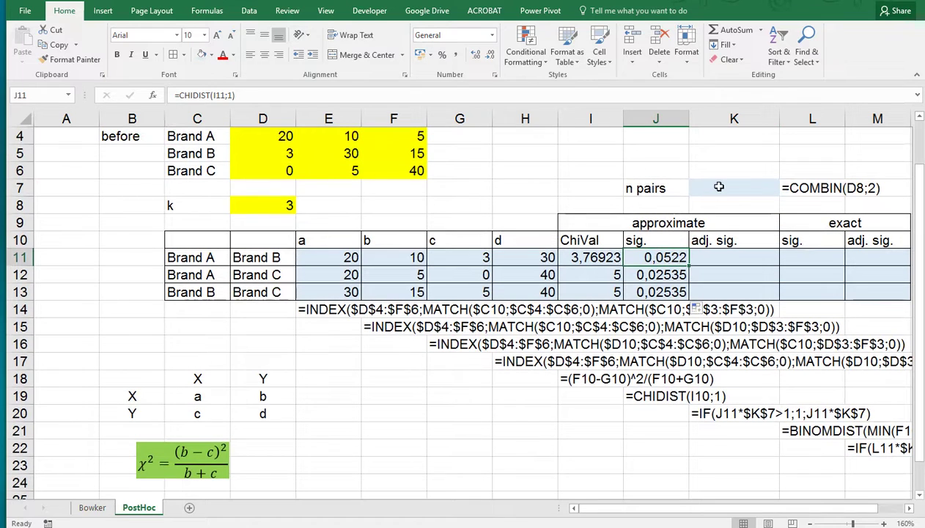
{"action": "left_click", "coordinate": [718, 187]}
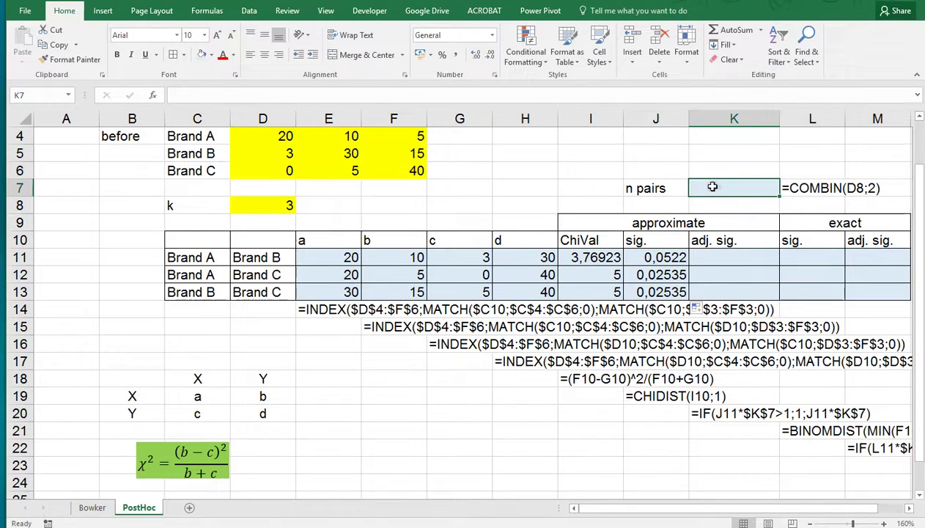
{"action": "type", "text": "=combin"}
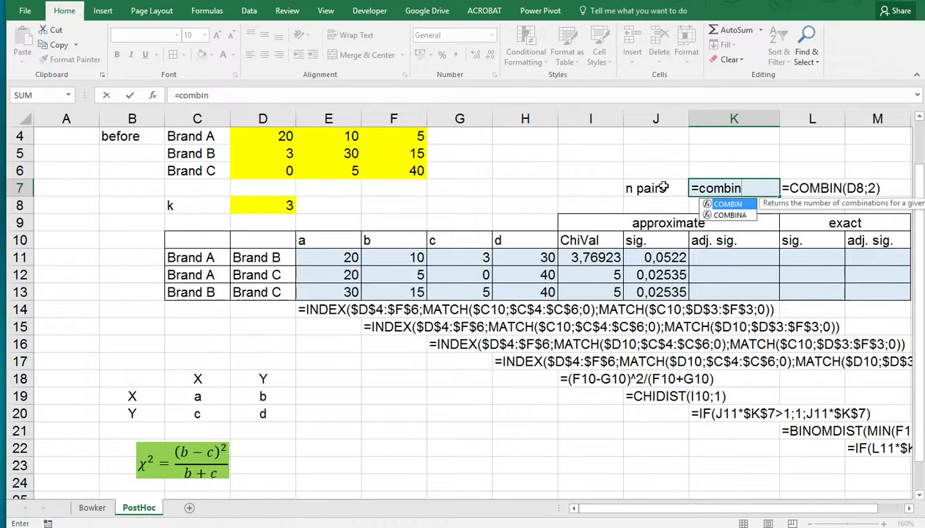
{"action": "type", "text": "("}
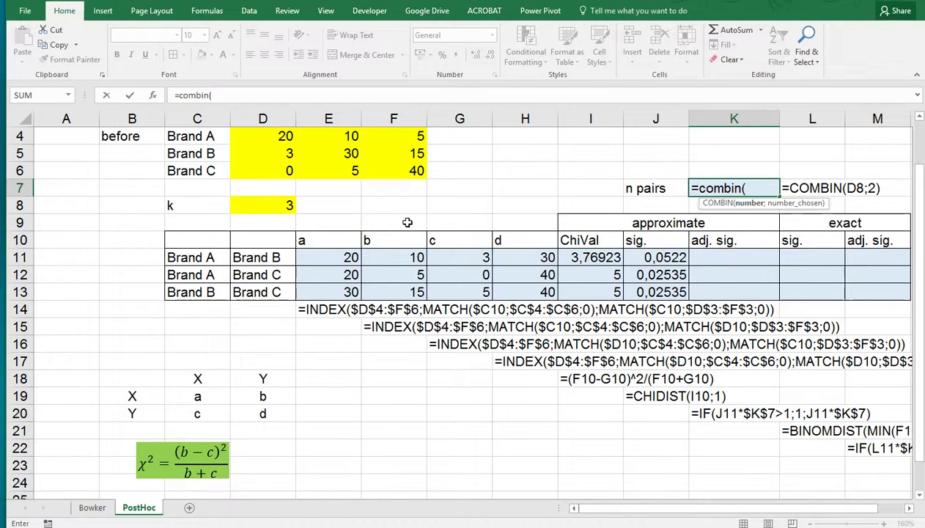
{"action": "left_click", "coordinate": [276, 207]}
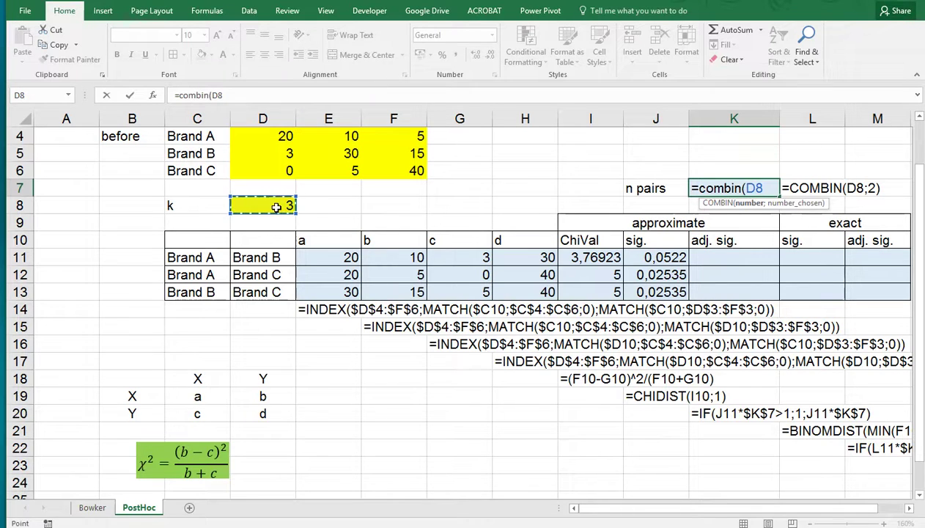
{"action": "type", "text": ";2"}
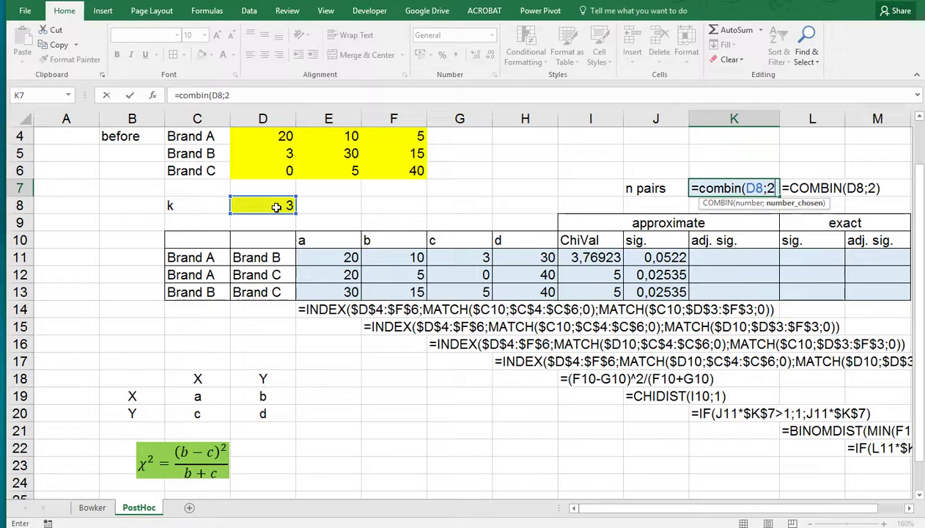
{"action": "type", "text": ")"}
{"action": "key", "text": "Return"}
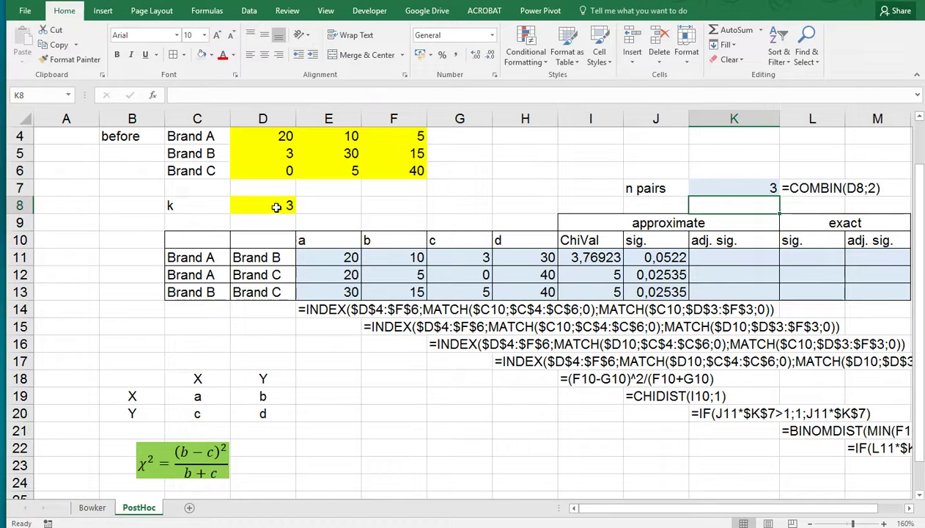
Start the adjusted significance formula in K11 as J11 multiplied by the absolute reference $K$7
{"action": "left_click_drag", "start_coordinate": [241, 259], "coordinate": [246, 289]}
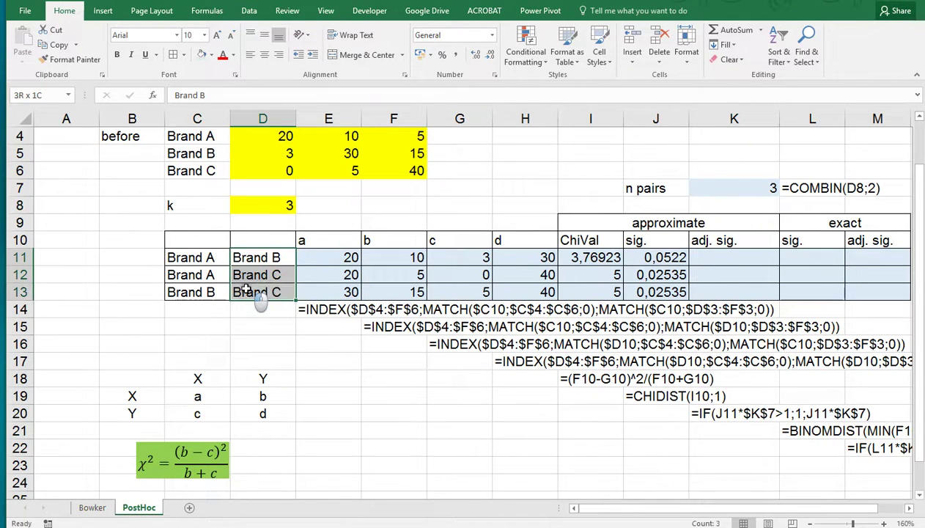
{"action": "left_click", "coordinate": [698, 258]}
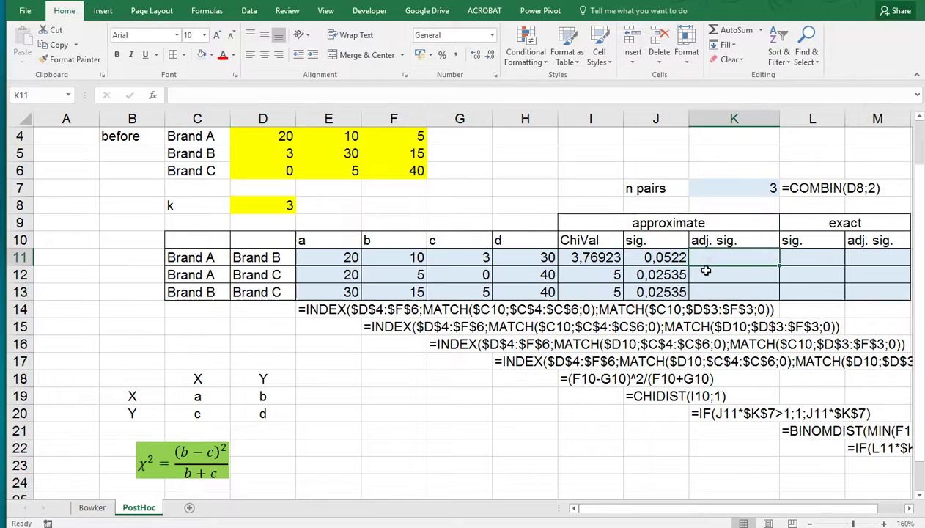
{"action": "type", "text": "="}
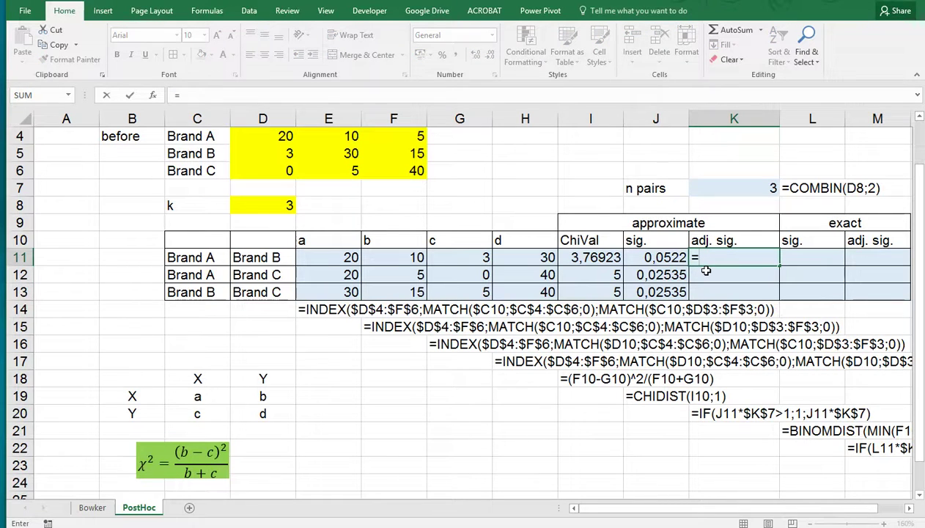
{"action": "key", "text": "Left"}
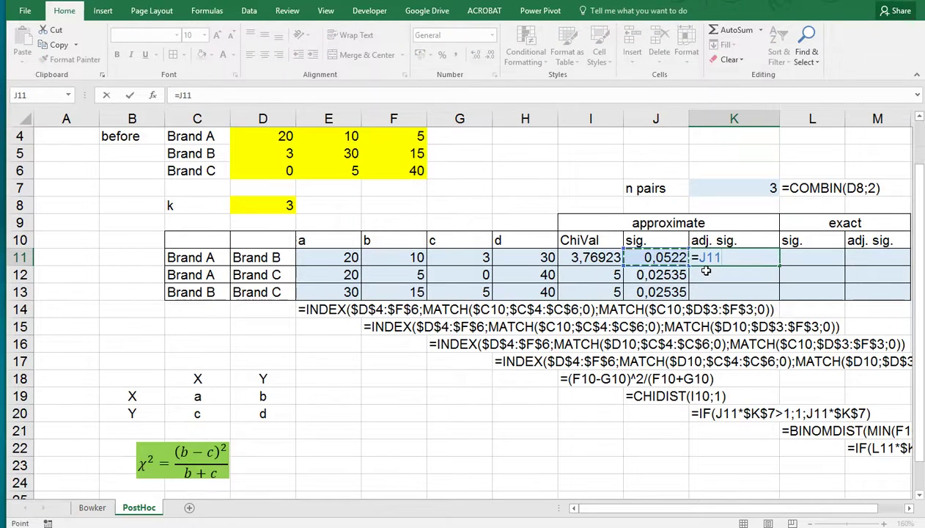
{"action": "type", "text": "*"}
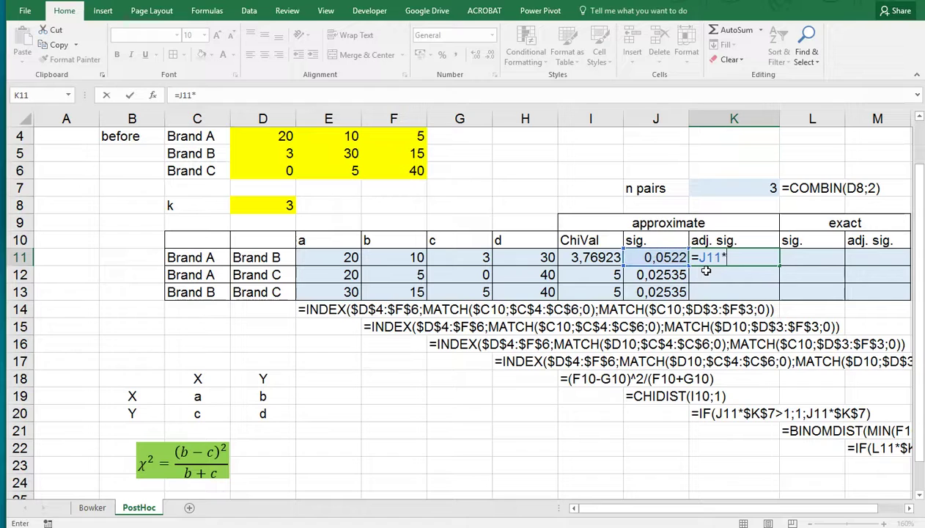
{"action": "left_click", "coordinate": [717, 191]}
{"action": "key", "text": "F4"}
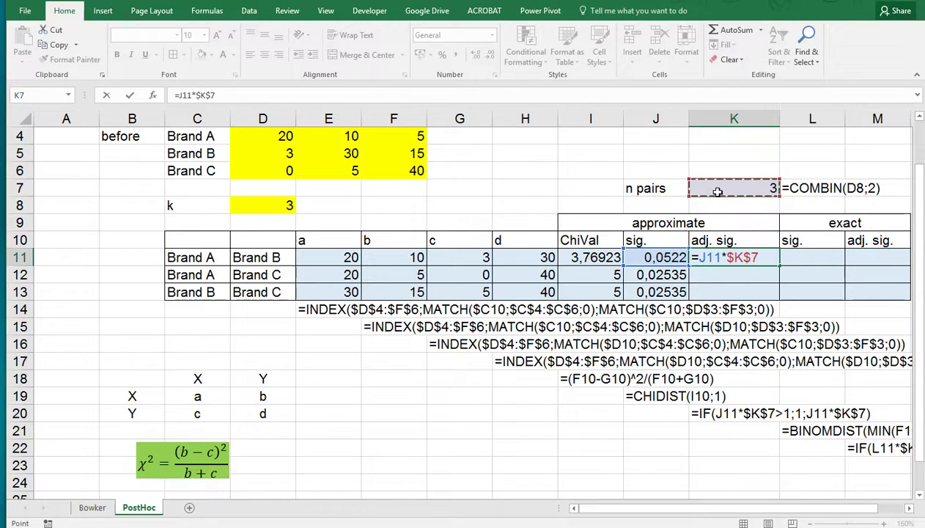
Complete the adjusted significance formula in K11 as =IF(J11*$K$7>1;1;J11*$K$7) and fill it down through K13
{"action": "left_click", "coordinate": [737, 256]}
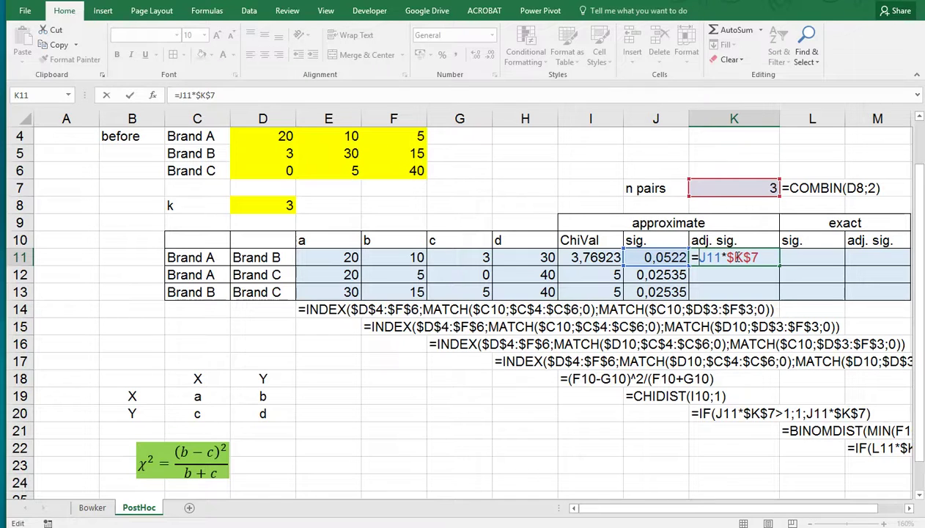
{"action": "type", "text": "if(J11*$K$7"}
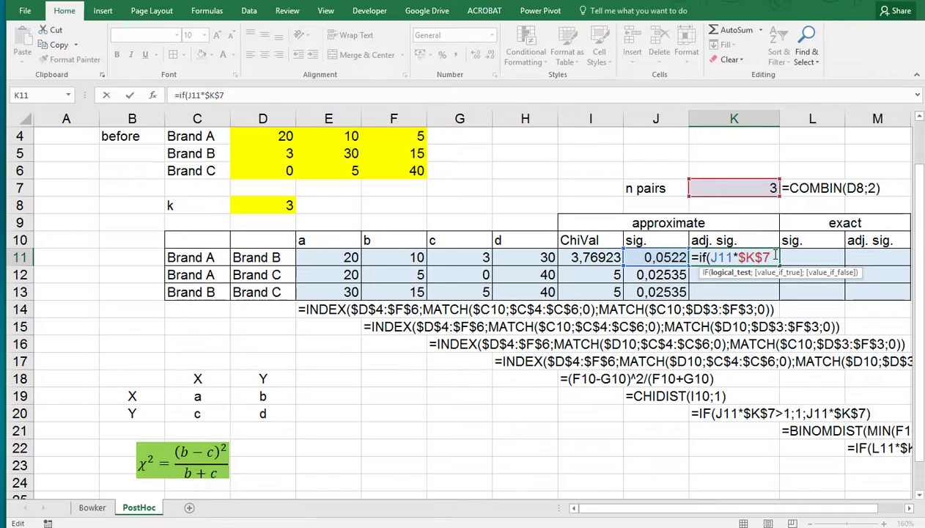
{"action": "type", "text": ">1;"}
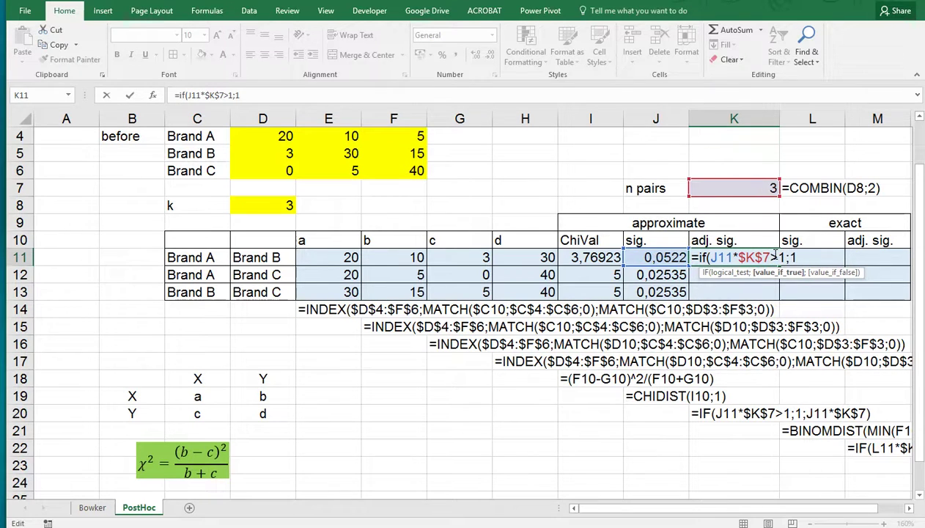
{"action": "type", "text": "1;"}
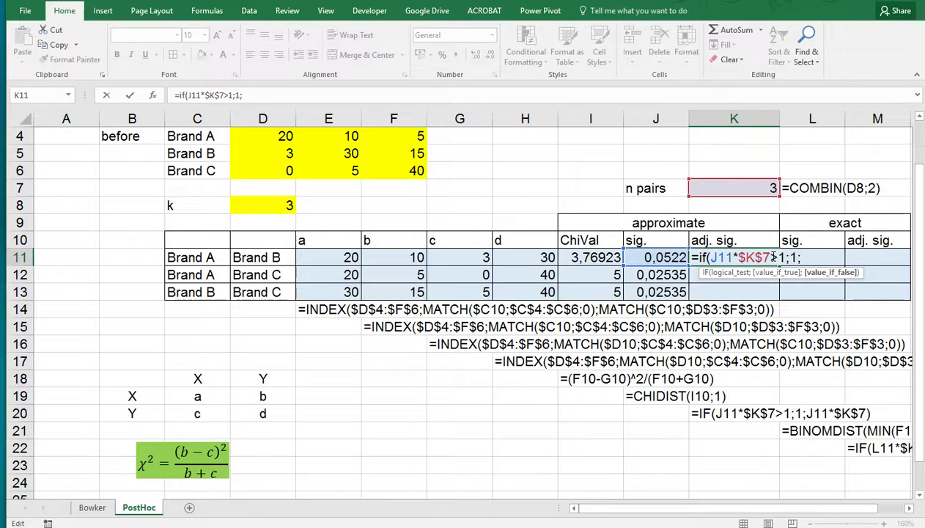
{"action": "left_click", "coordinate": [744, 258]}
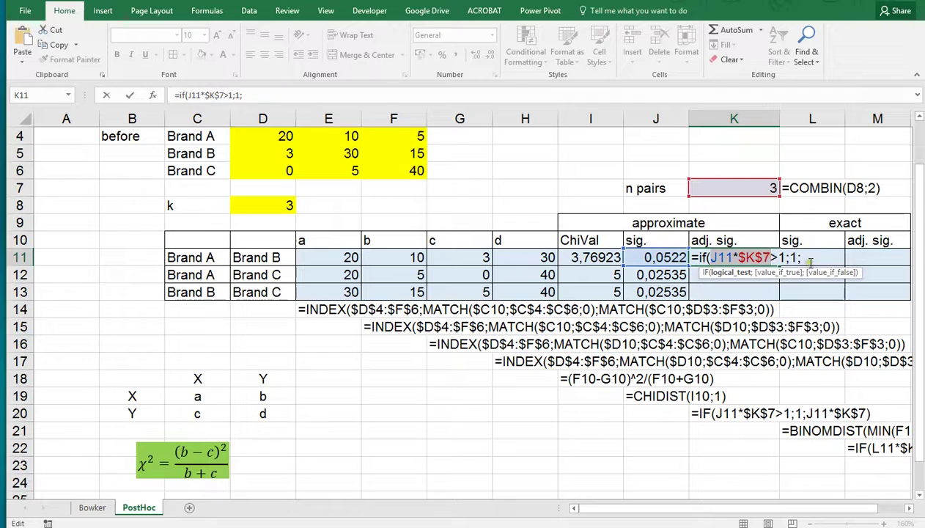
{"action": "left_click", "coordinate": [810, 258]}
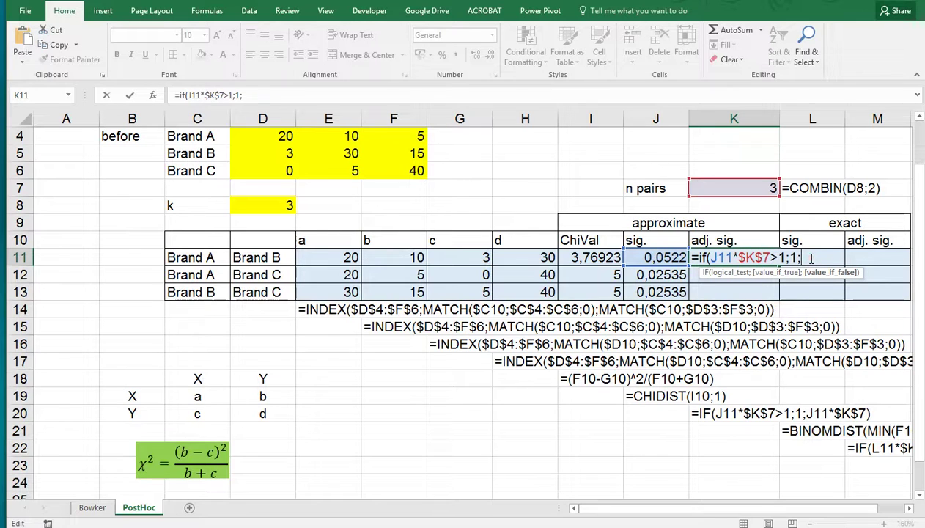
{"action": "key", "text": "ctrl+v"}
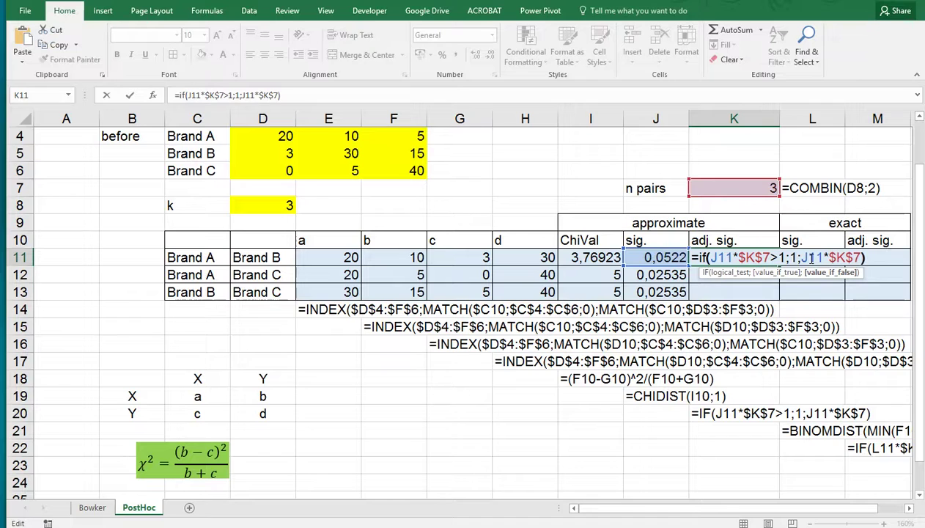
{"action": "key", "text": "ctrl+Return"}
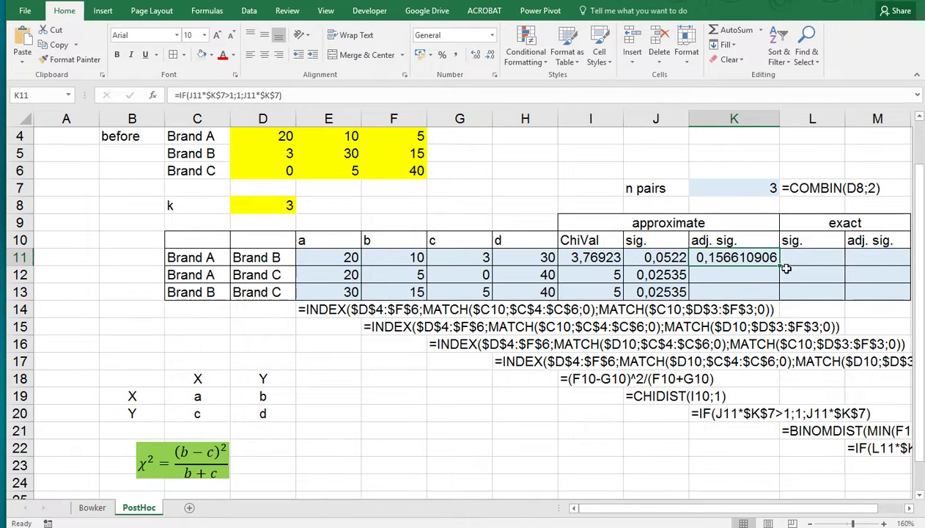
{"action": "left_click_drag", "start_coordinate": [778, 267], "coordinate": [778, 295]}
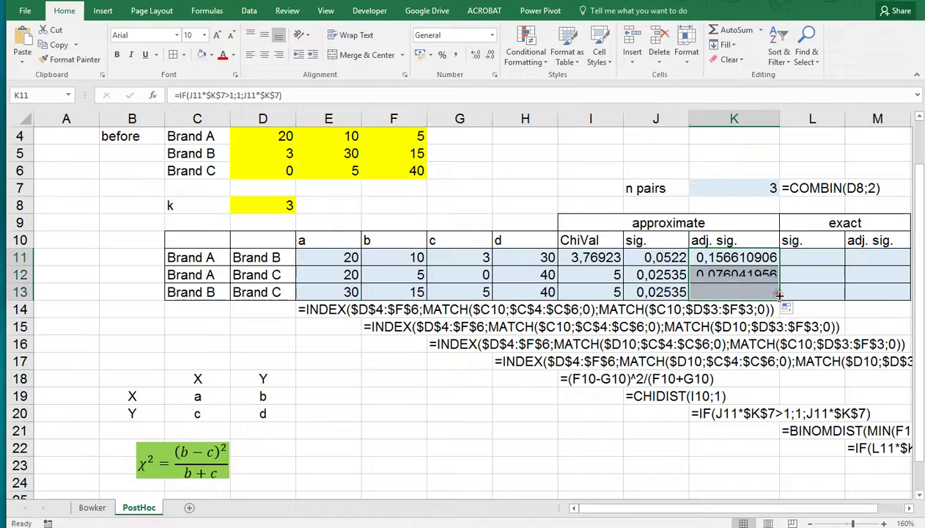
{"action": "left_click", "coordinate": [406, 259]}
{"action": "left_click", "coordinate": [443, 256]}
{"action": "left_click", "coordinate": [385, 254]}
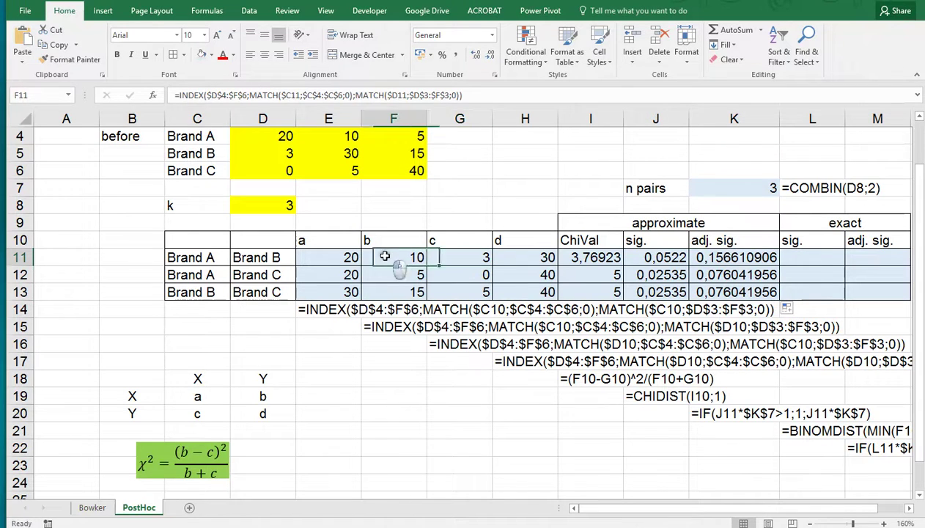
{"action": "left_click", "coordinate": [446, 257]}
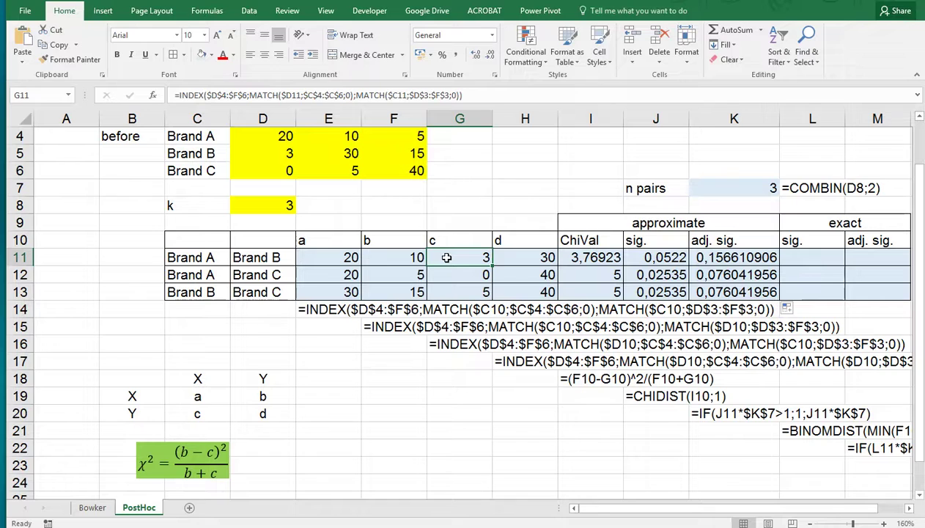
Start the exact significance formula in L11 with BINOMDIST, using MIN(F11:G11) as the number of successes
{"action": "left_click", "coordinate": [820, 257]}
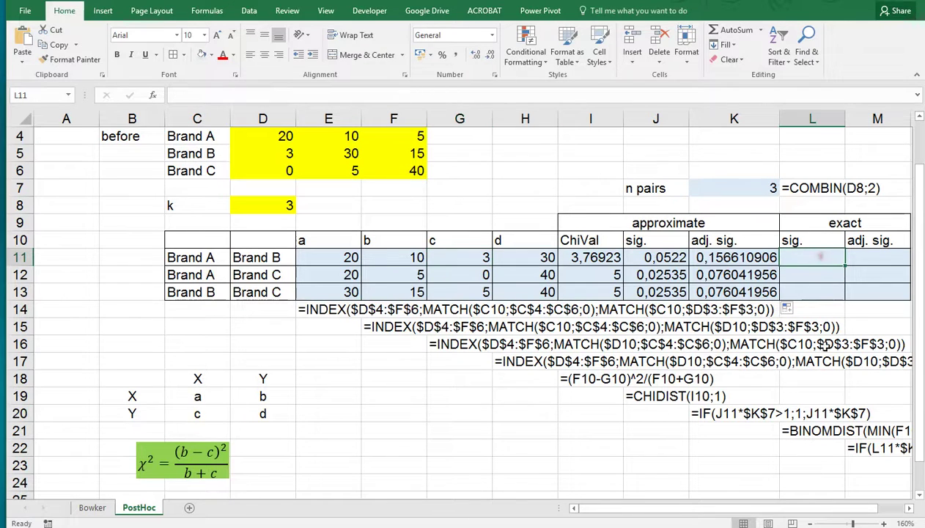
{"action": "left_click", "coordinate": [908, 507]}
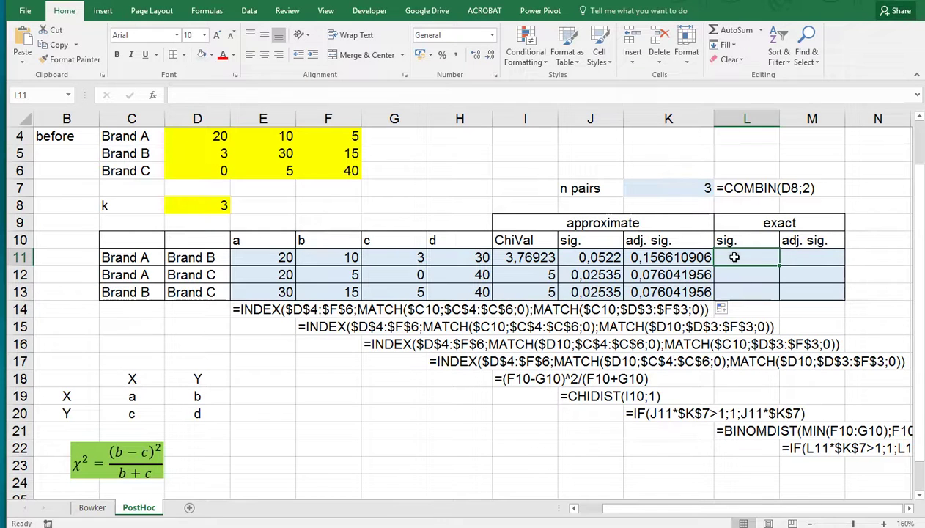
{"action": "type", "text": "=bi"}
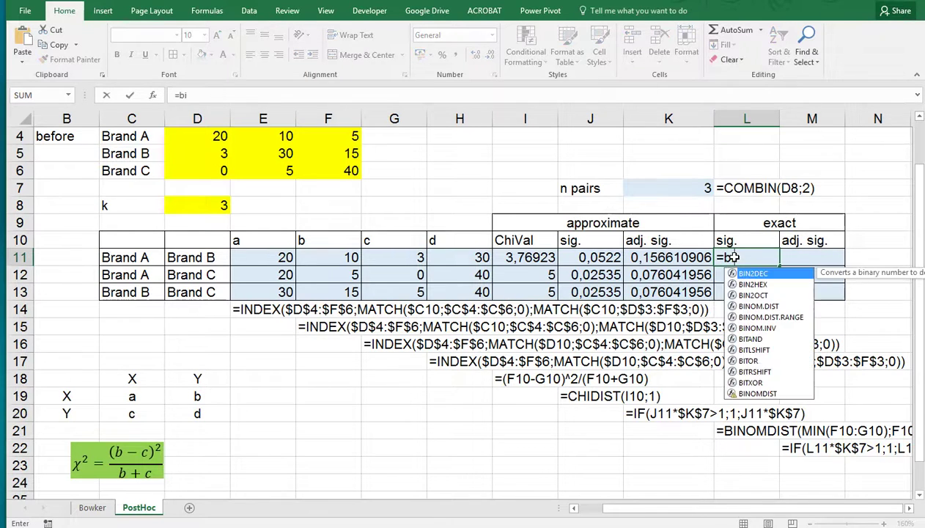
{"action": "type", "text": "nomdist"}
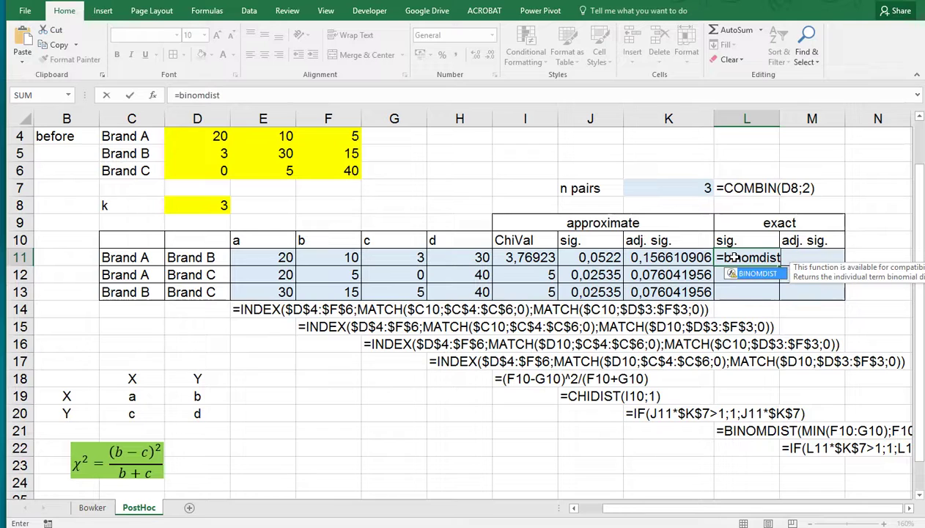
{"action": "type", "text": "(min("}
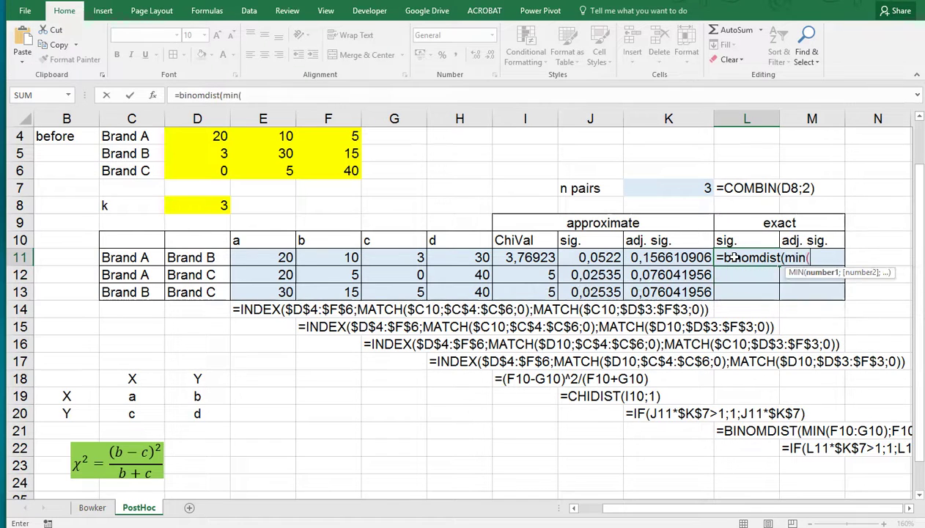
{"action": "left_click", "coordinate": [342, 257]}
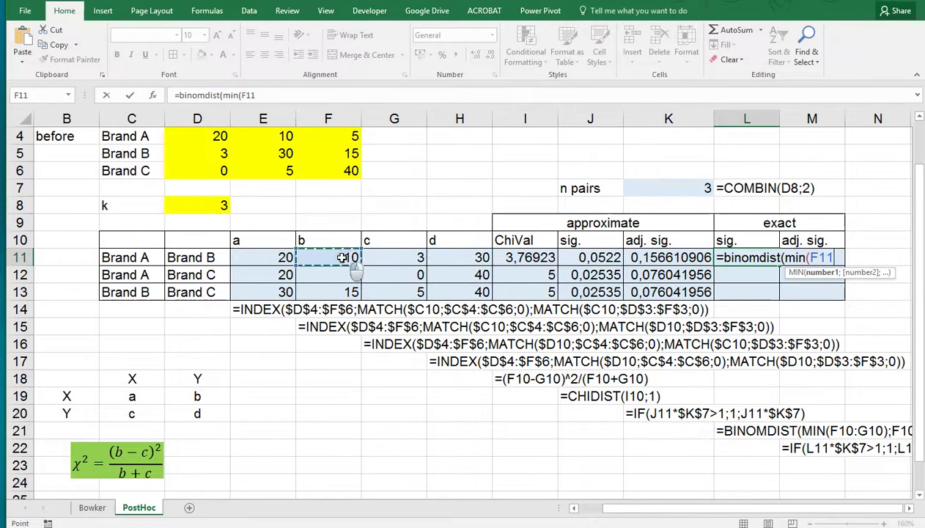
{"action": "left_click_drag", "start_coordinate": [342, 258], "coordinate": [370, 257]}
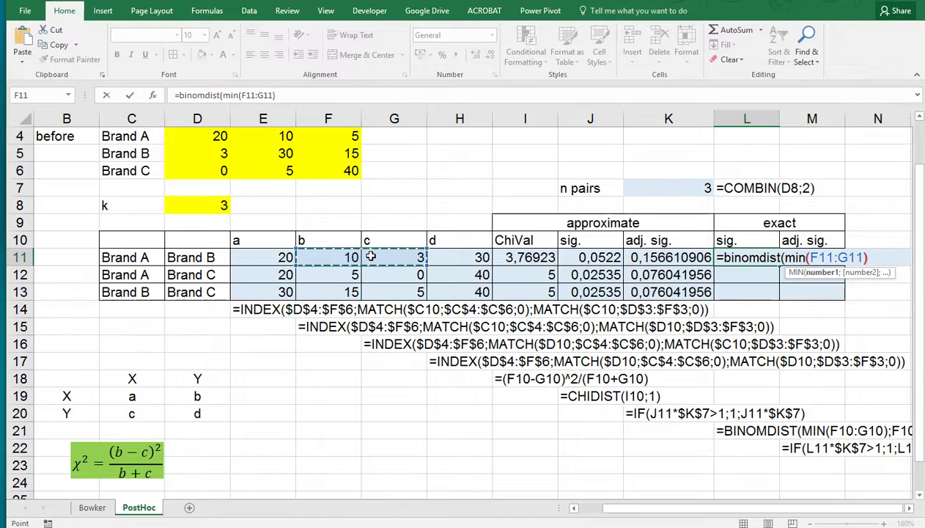
{"action": "type", "text": ");"}
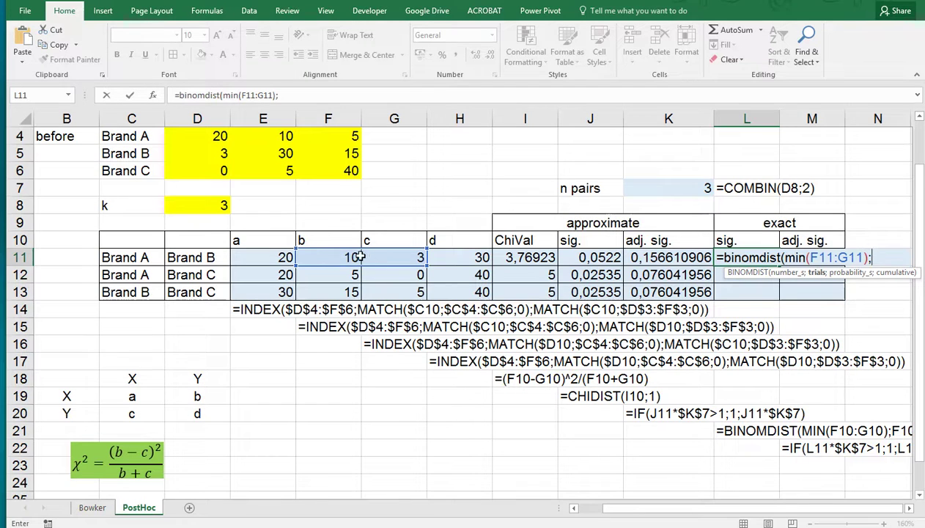
Complete the BINOMDIST formula in L11 with F11+G11 trials, a probability of 0,5 and TRUE for cumulative
{"action": "left_click", "coordinate": [323, 258]}
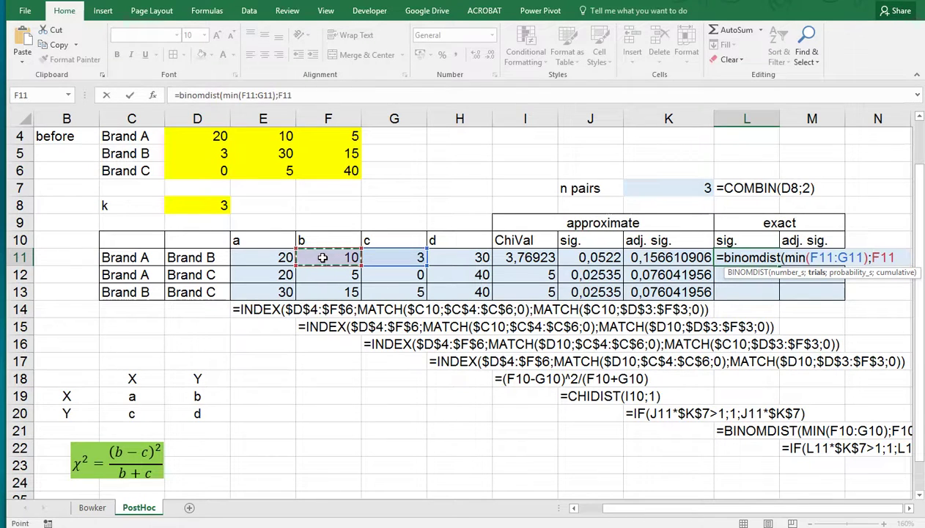
{"action": "type", "text": "+"}
{"action": "left_click", "coordinate": [387, 257]}
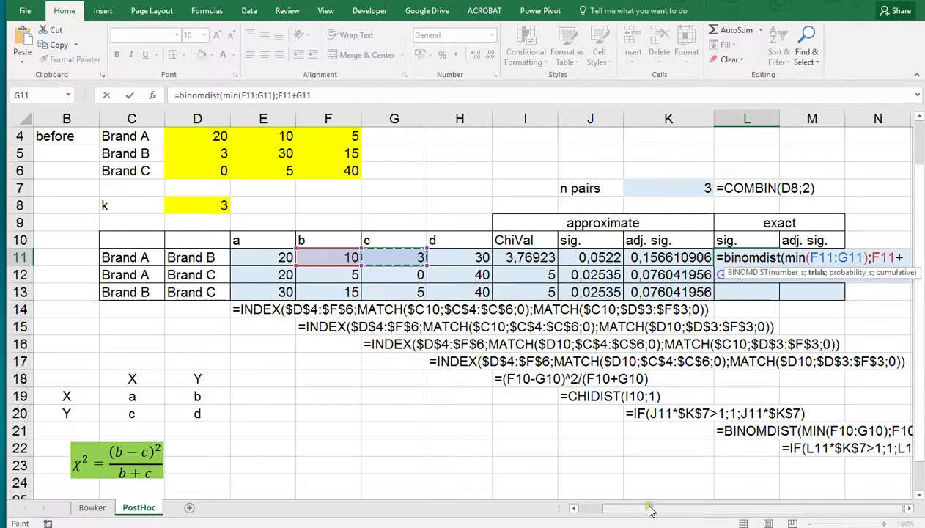
{"action": "left_click_drag", "start_coordinate": [668, 507], "coordinate": [669, 508]}
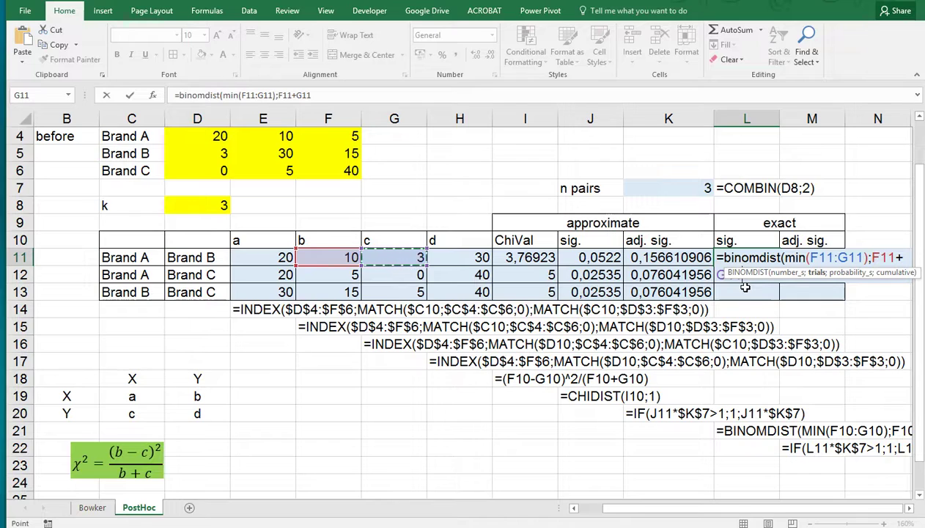
{"action": "type", "text": ";"}
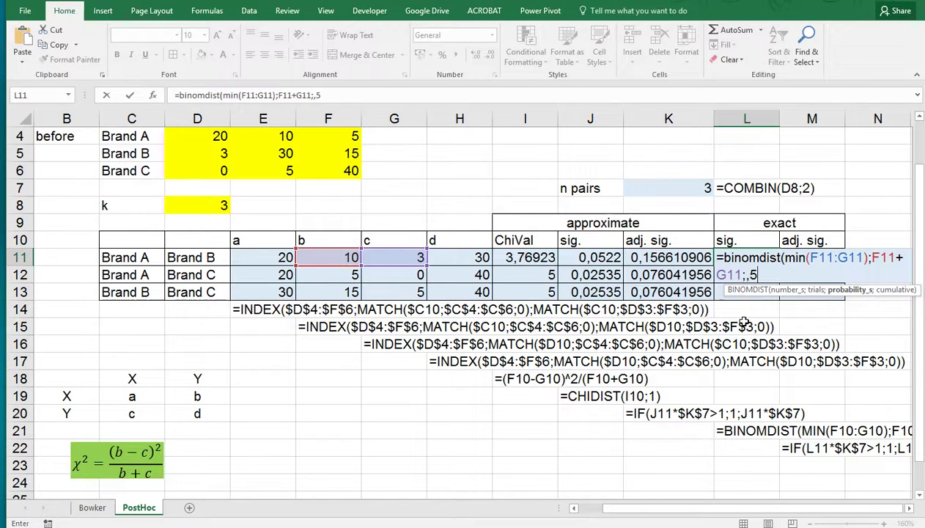
{"action": "type", "text": ",5"}
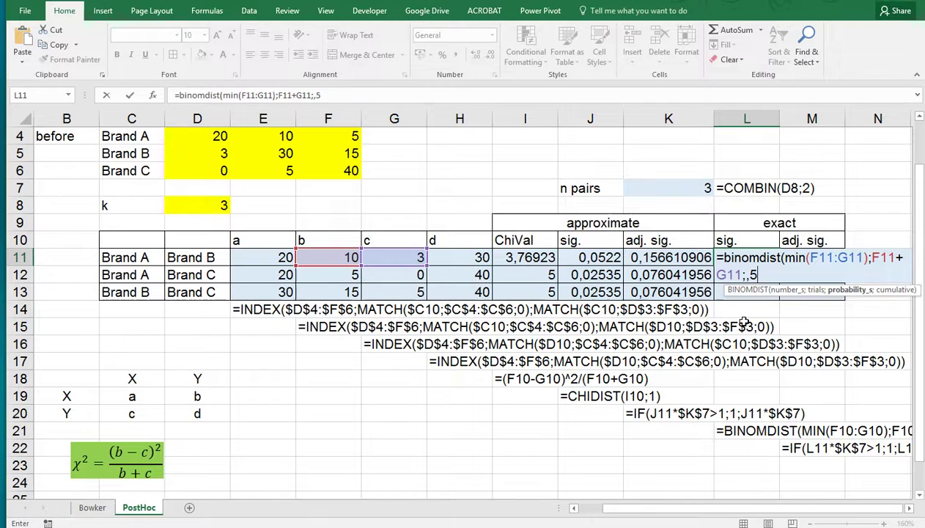
{"action": "type", "text": ";"}
{"action": "type", "text": "TRUE)"}
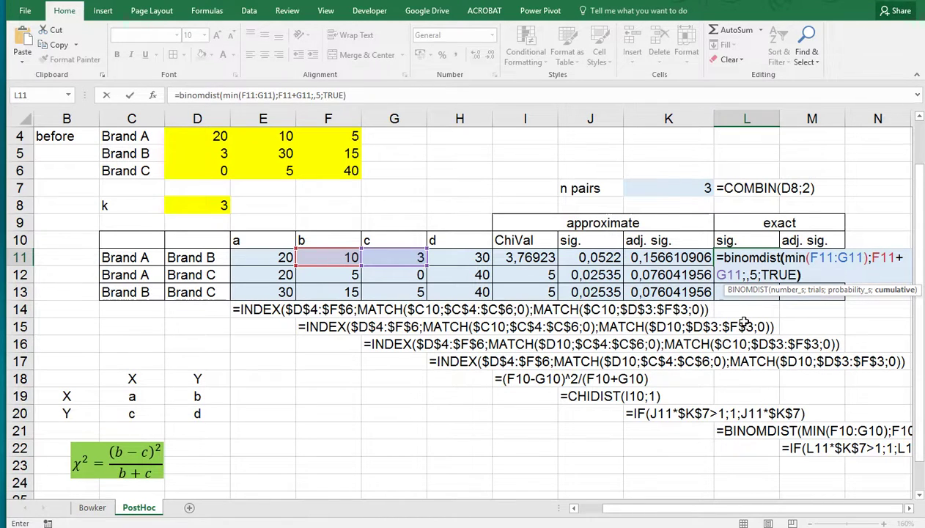
{"action": "key", "text": "ctrl+Return"}
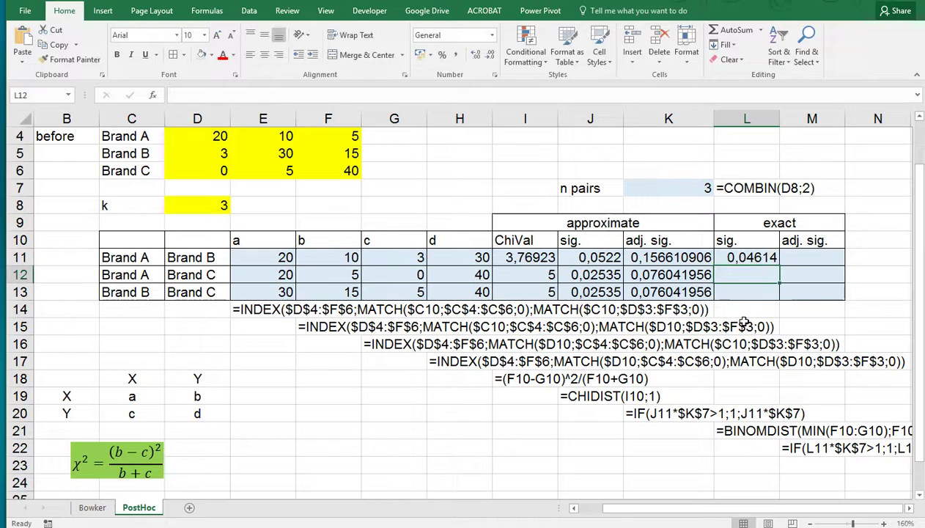
Multiply the BINOMDIST formula in L11 by 2 and fill it down through L13
{"action": "left_click", "coordinate": [908, 508]}
{"action": "left_click", "coordinate": [908, 508]}
{"action": "left_click", "coordinate": [909, 508]}
{"action": "left_click", "coordinate": [908, 508]}
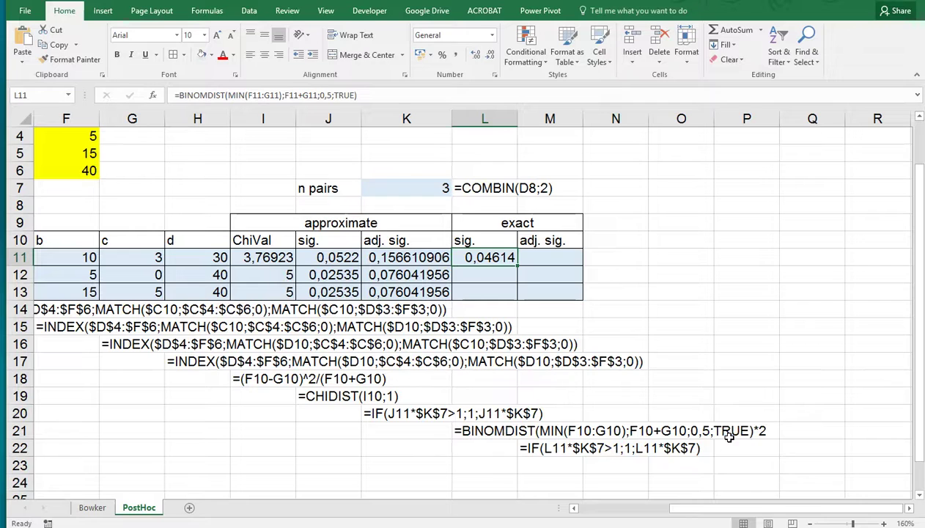
{"action": "double_click", "coordinate": [478, 257]}
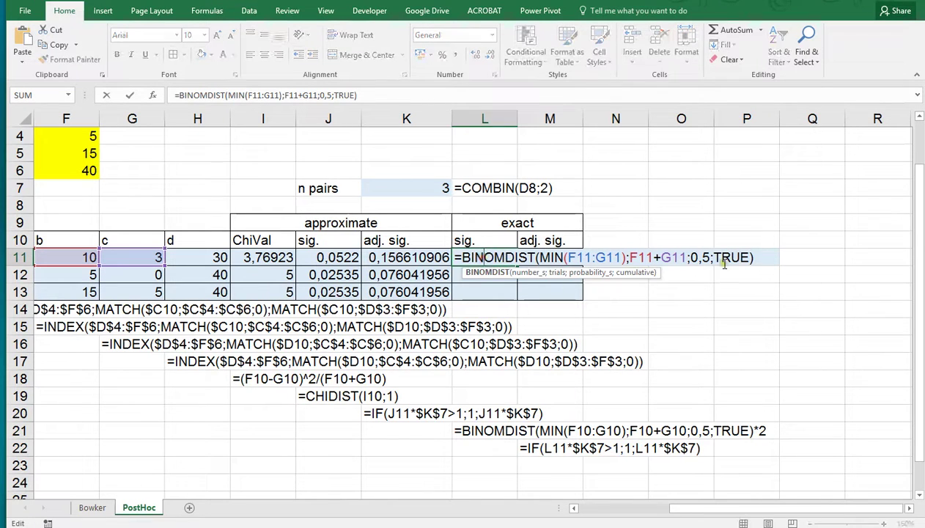
{"action": "left_click", "coordinate": [751, 258]}
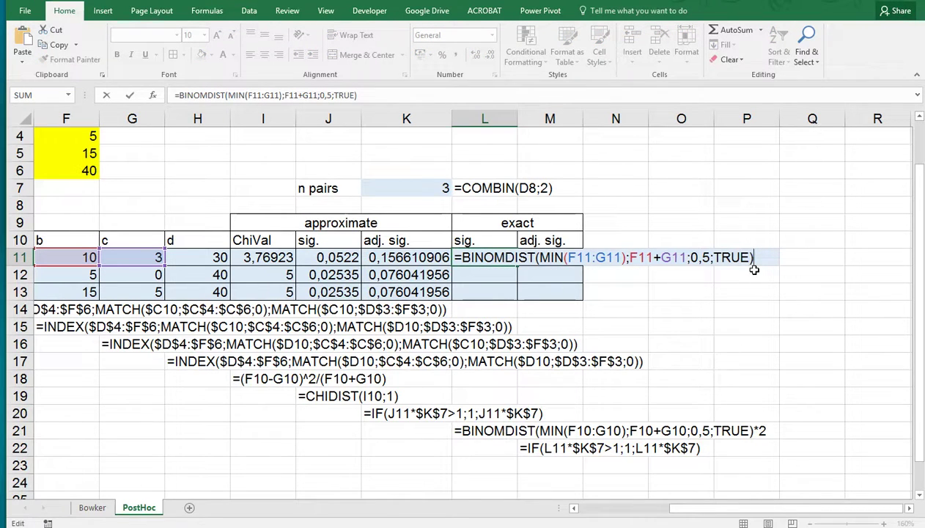
{"action": "key", "text": "ctrl+Return"}
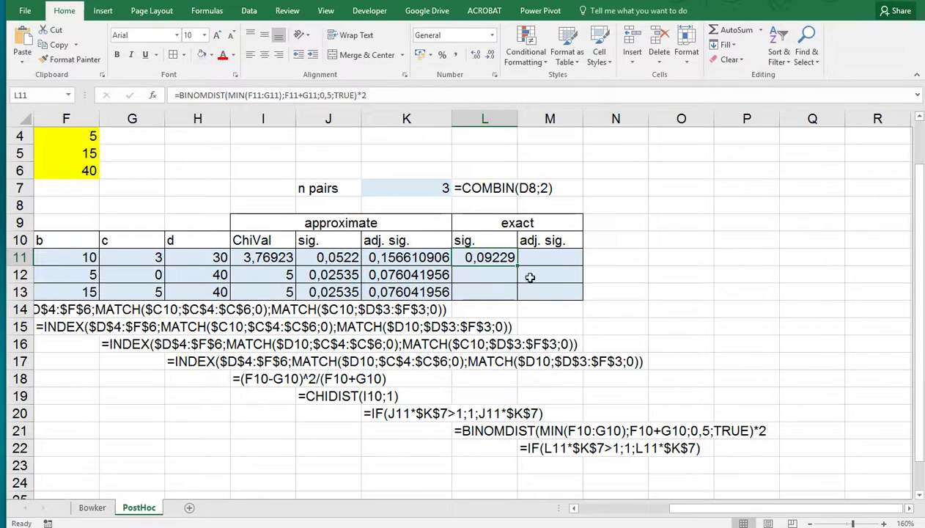
{"action": "left_click_drag", "start_coordinate": [518, 265], "coordinate": [519, 295]}
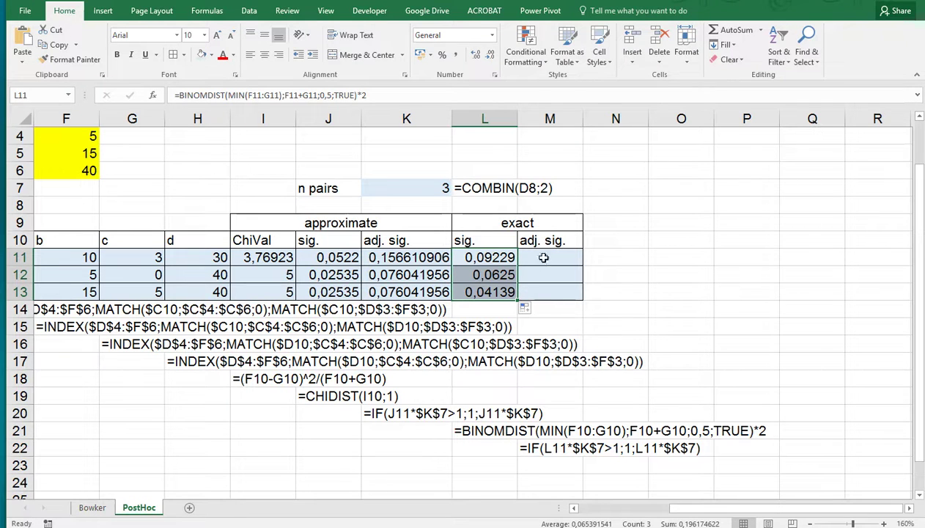
Copy the adjusted significance formula from K11 to the exact adj. sig. cell M11 and check its references
{"action": "left_click", "coordinate": [411, 255]}
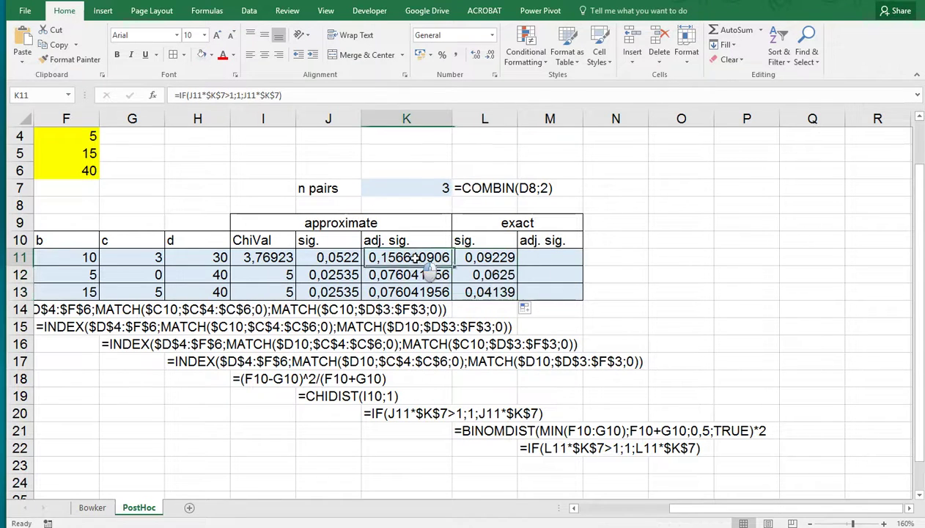
{"action": "key", "text": "ctrl+c"}
{"action": "left_click", "coordinate": [545, 265]}
{"action": "key", "text": "ctrl+v"}
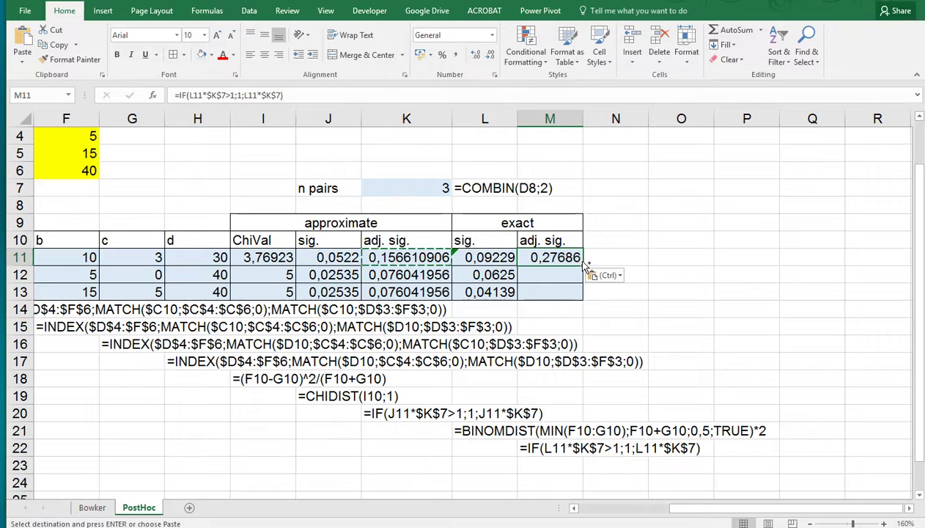
{"action": "key", "text": "F2"}
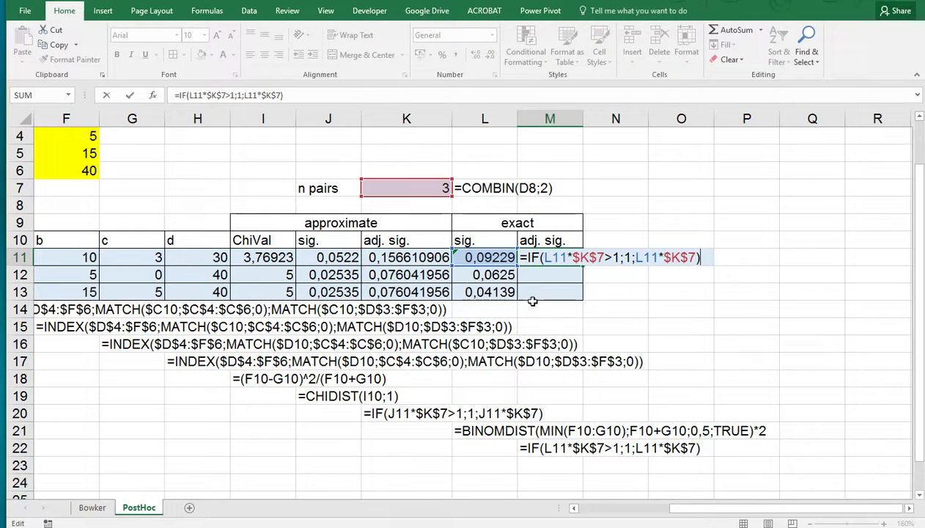
{"action": "key", "text": "Escape"}
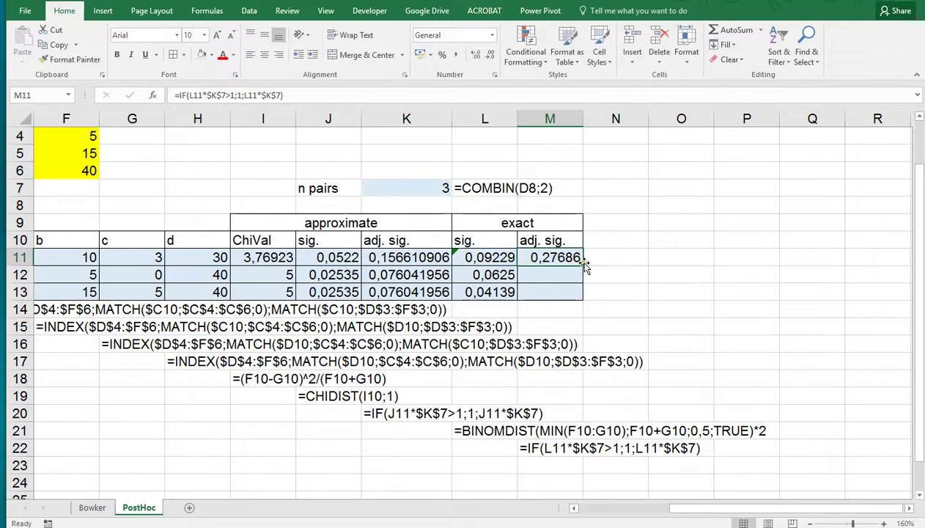
Fill the exact adjusted significance formula from M11 down through M13
{"action": "left_click_drag", "start_coordinate": [584, 265], "coordinate": [586, 301]}
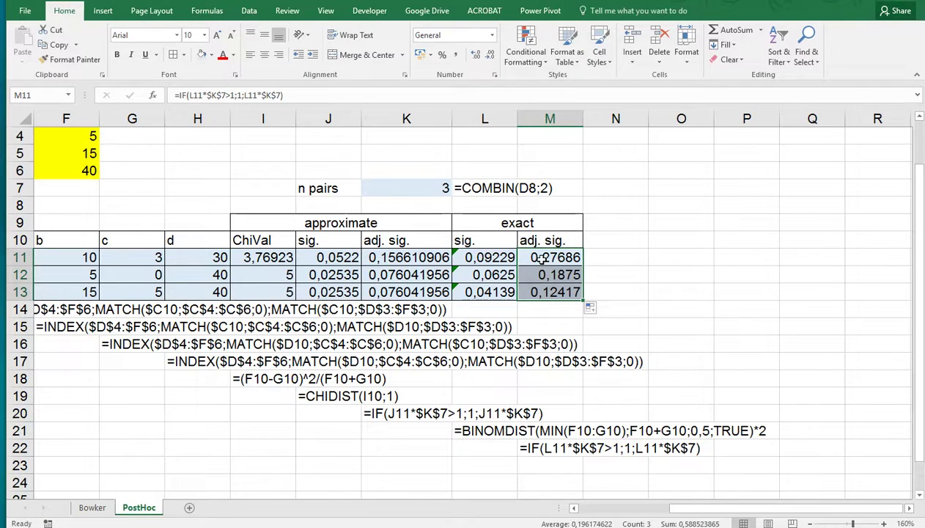
{"action": "left_click", "coordinate": [517, 223]}
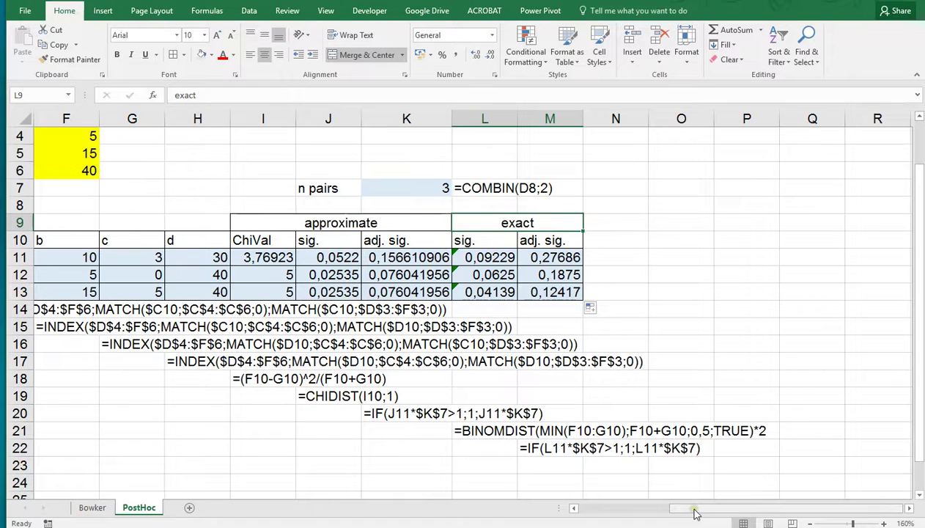
Compare the exact and approximate adjusted significances of the three brand pairs, and check the unadjusted exact significance for Brand B and Brand C
{"action": "left_click_drag", "start_coordinate": [691, 509], "coordinate": [643, 514]}
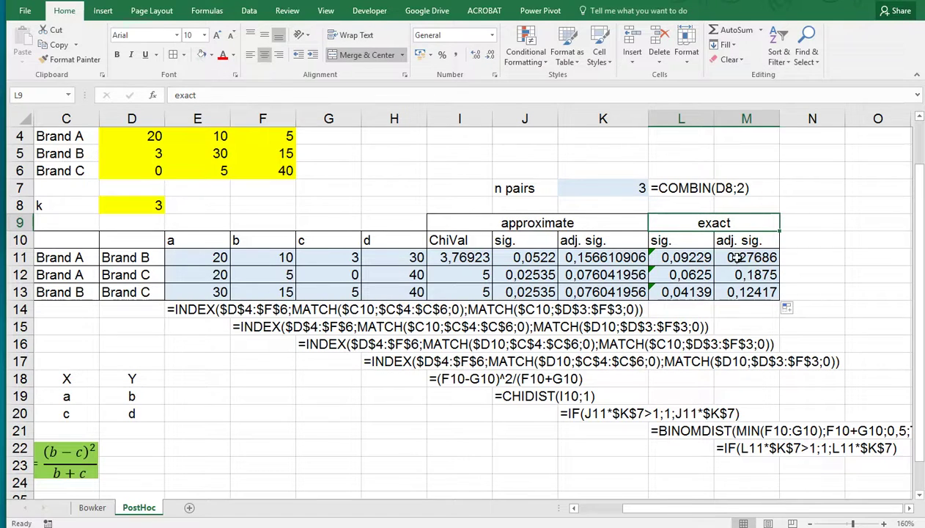
{"action": "left_click_drag", "start_coordinate": [727, 254], "coordinate": [731, 285]}
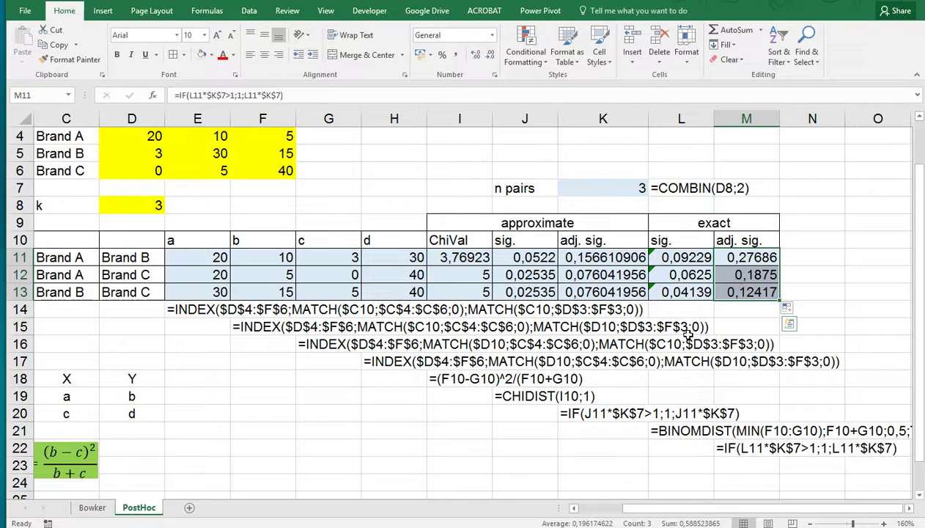
{"action": "left_click_drag", "start_coordinate": [574, 258], "coordinate": [587, 293]}
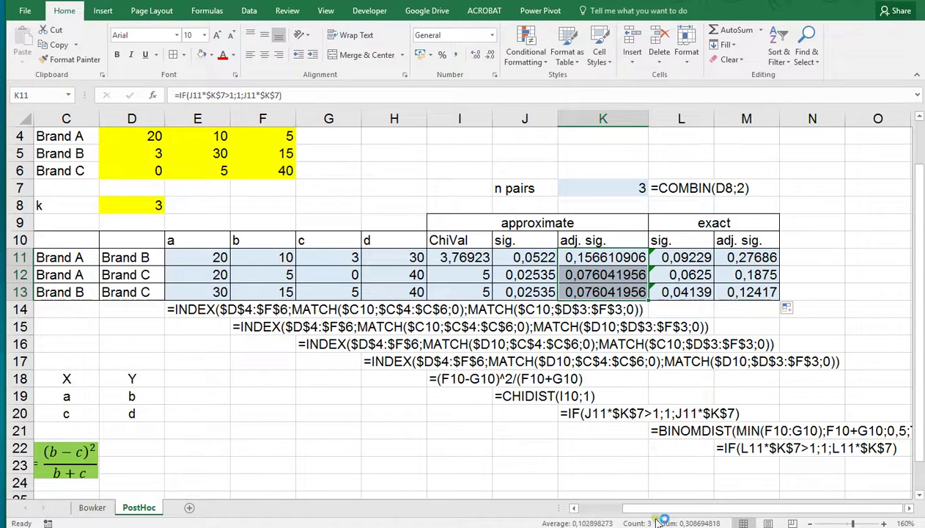
{"action": "mouse_move", "coordinate": [654, 509]}
{"action": "left_mouse_down"}
{"action": "mouse_move", "coordinate": [627, 515]}
{"action": "mouse_move", "coordinate": [637, 513]}
{"action": "left_mouse_up"}
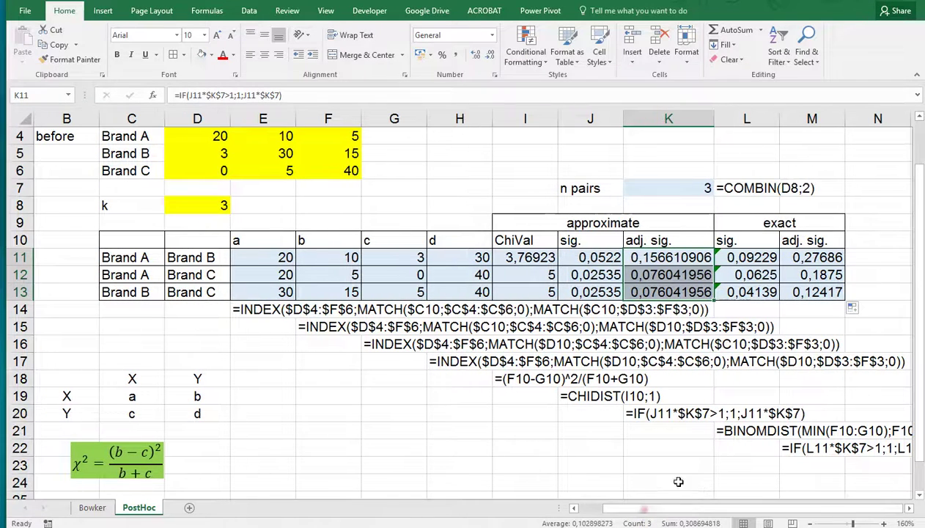
{"action": "left_click", "coordinate": [744, 292]}
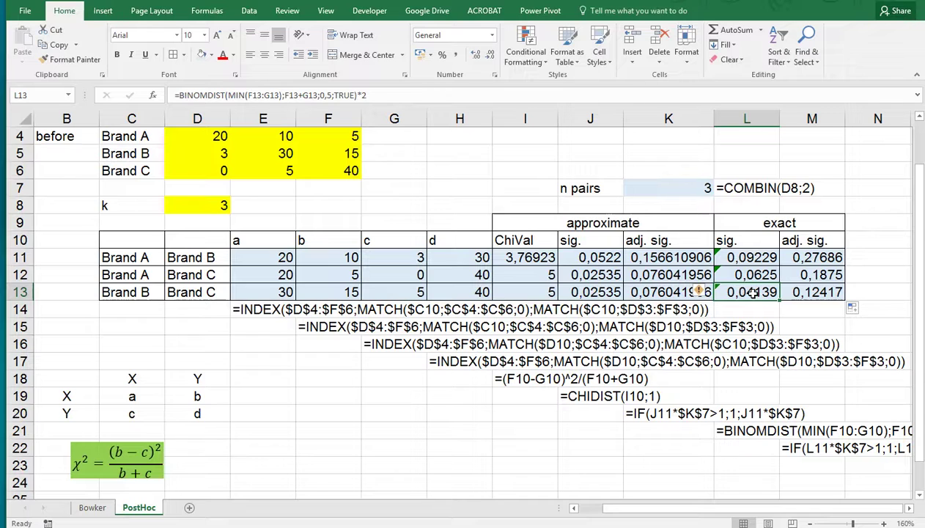
Examine the observed table's counts for changes between Brand B and Brand C in cells E6 and F5
{"action": "left_click", "coordinate": [199, 168]}
{"action": "scroll", "coordinate": [228, 220], "scroll_direction": "up", "scroll_amount": 1}
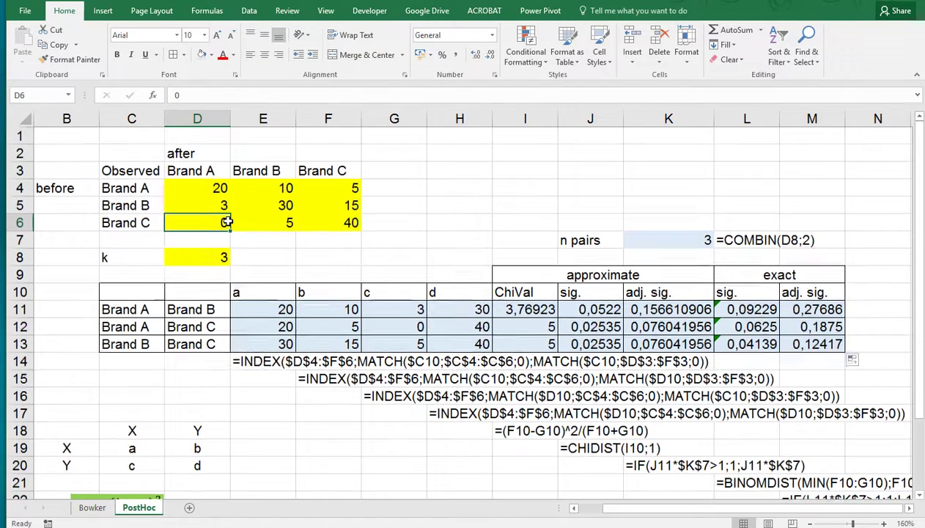
{"action": "left_click", "coordinate": [273, 221]}
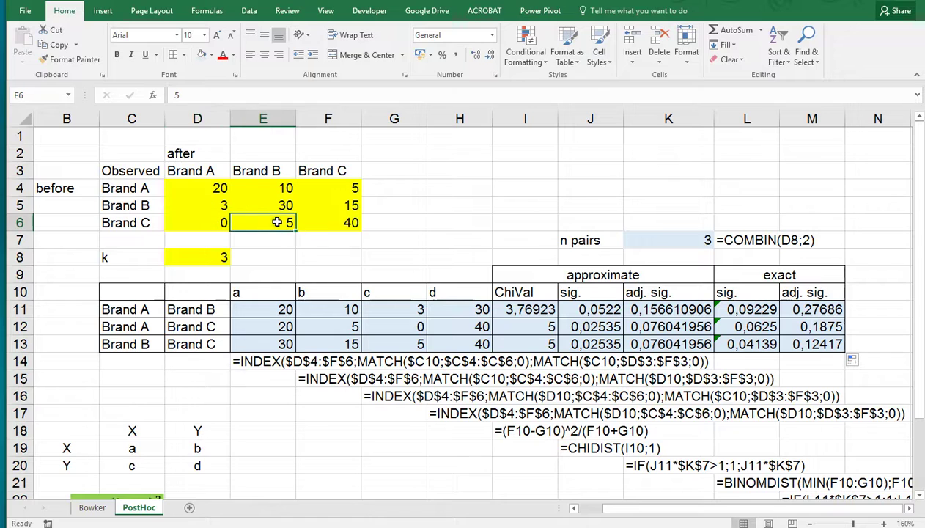
{"action": "left_click", "coordinate": [315, 205]}
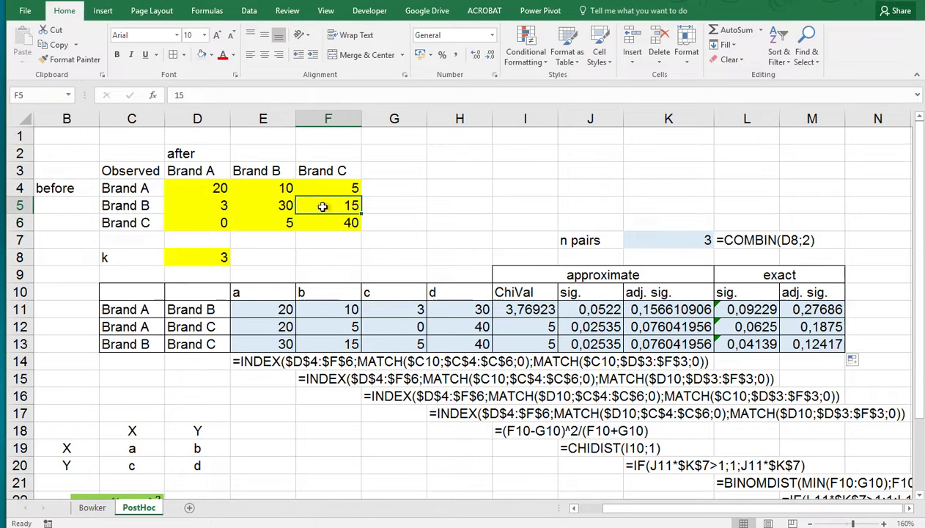
{"action": "left_click", "coordinate": [274, 222]}
{"action": "left_click", "coordinate": [336, 203]}
{"action": "left_click", "coordinate": [283, 222]}
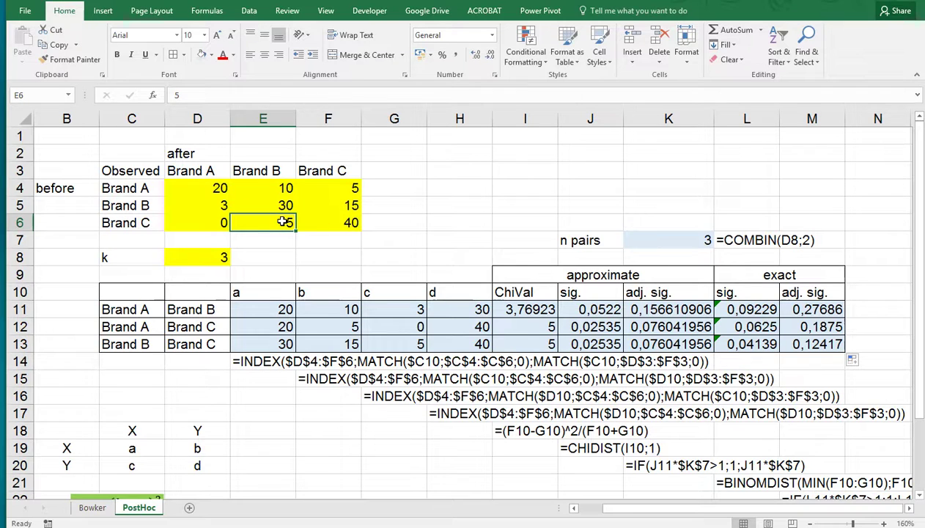